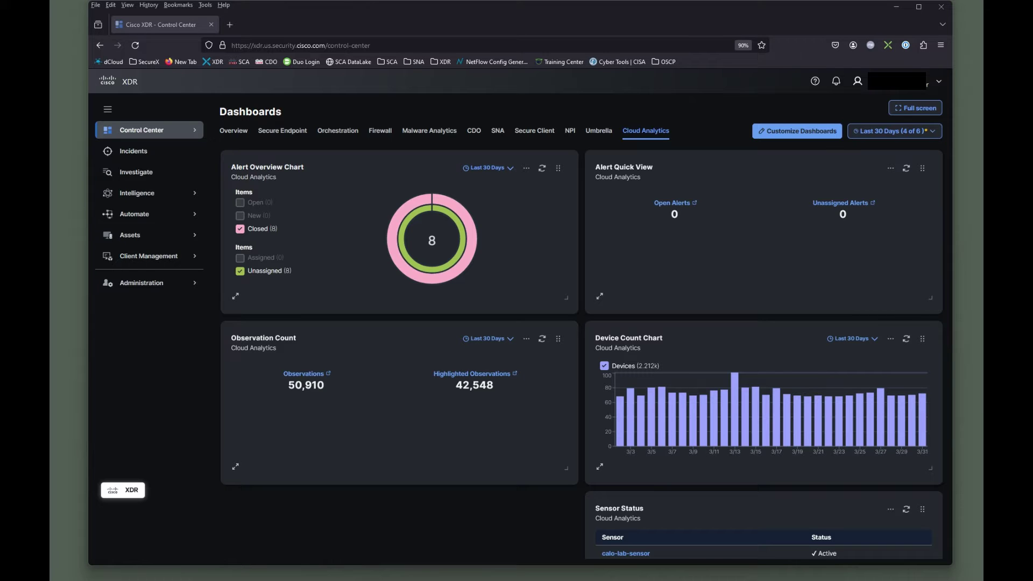
- Make a copy of the XDR Default Deployment from the Client Management Deployments list
{"action": "left_click", "coordinate": [142, 260]}
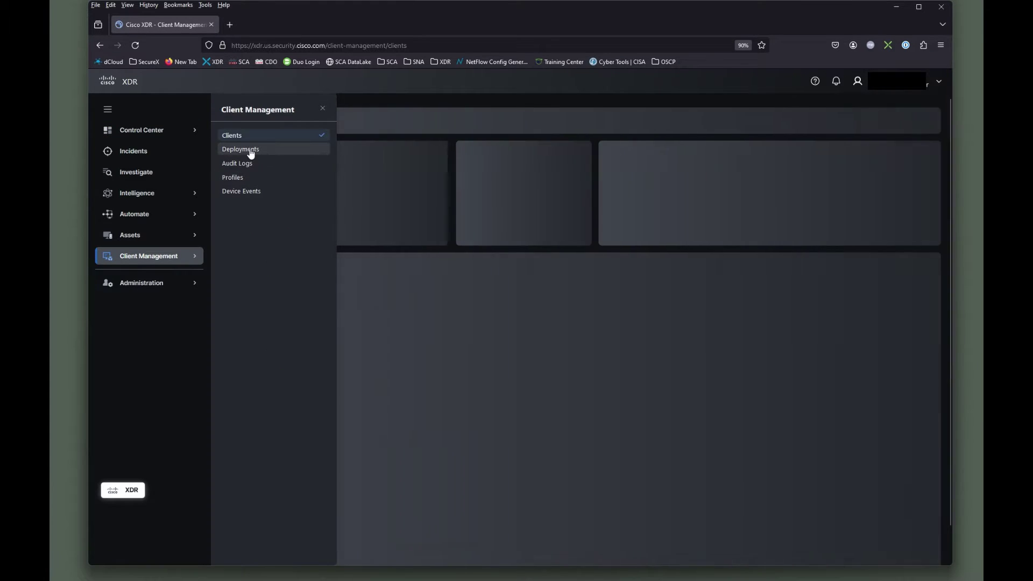
{"action": "left_click", "coordinate": [249, 149]}
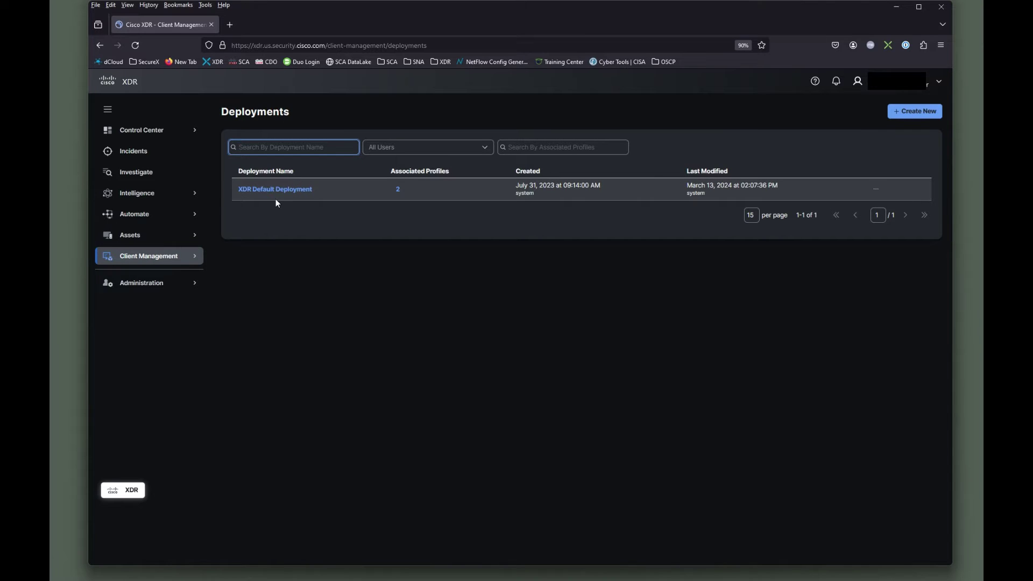
{"action": "left_click", "coordinate": [877, 192]}
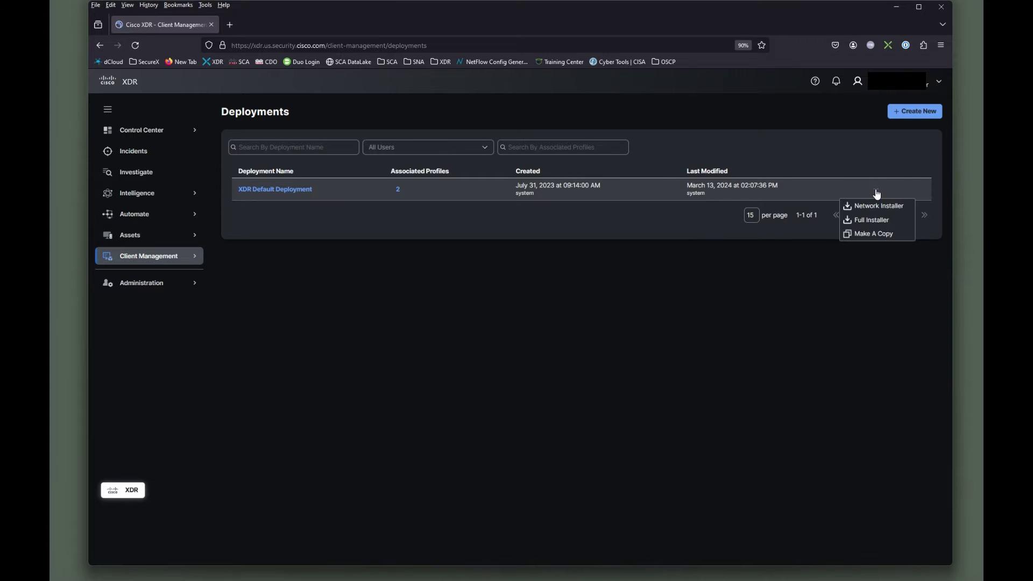
{"action": "left_click", "coordinate": [879, 233]}
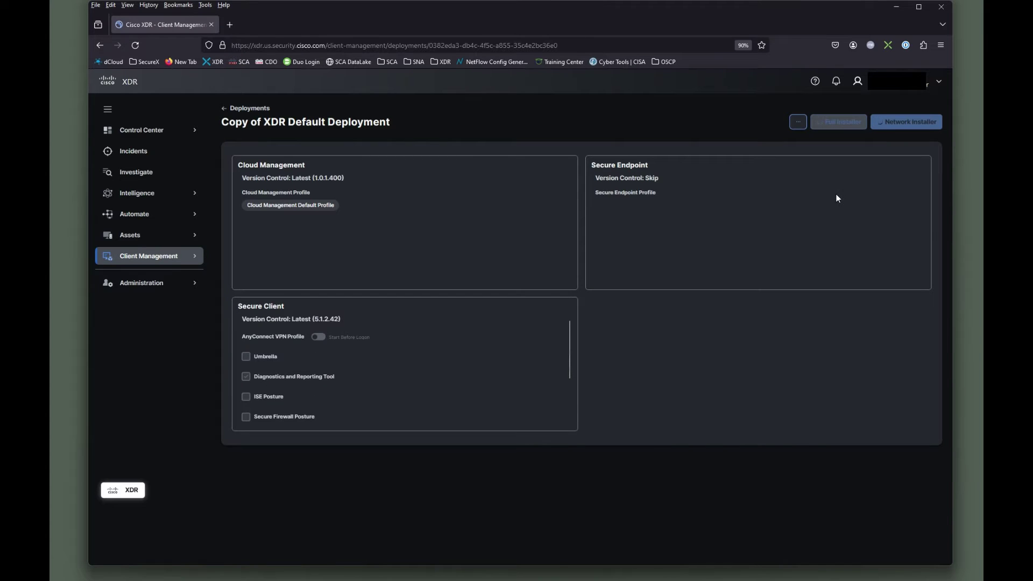
- Rename the copied deployment to 'Example of Secure Endpoint' and continue to Cloud Management
{"action": "left_click", "coordinate": [799, 125]}
{"action": "left_click", "coordinate": [815, 159]}
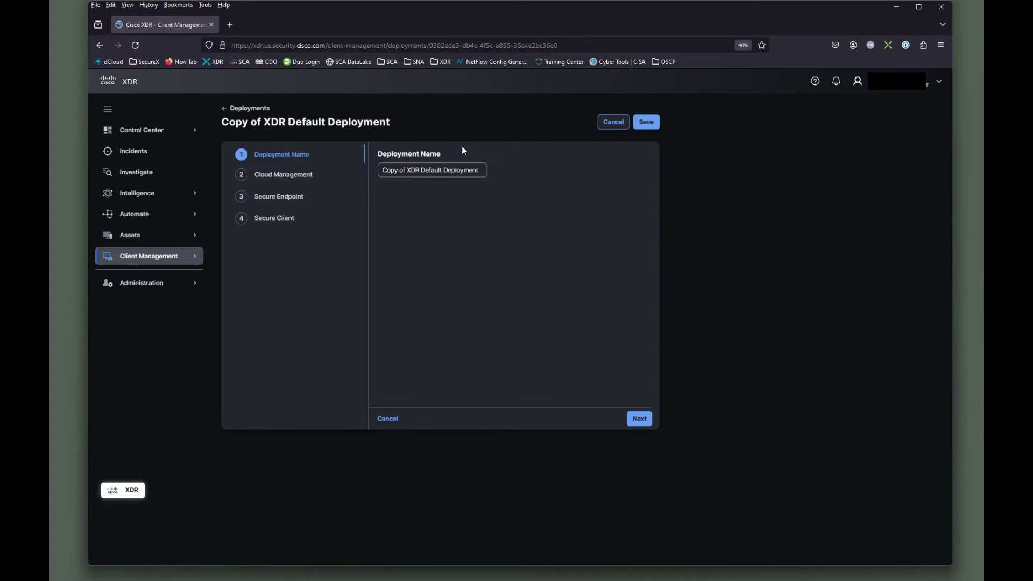
{"action": "left_click_drag", "start_coordinate": [384, 169], "coordinate": [483, 176]}
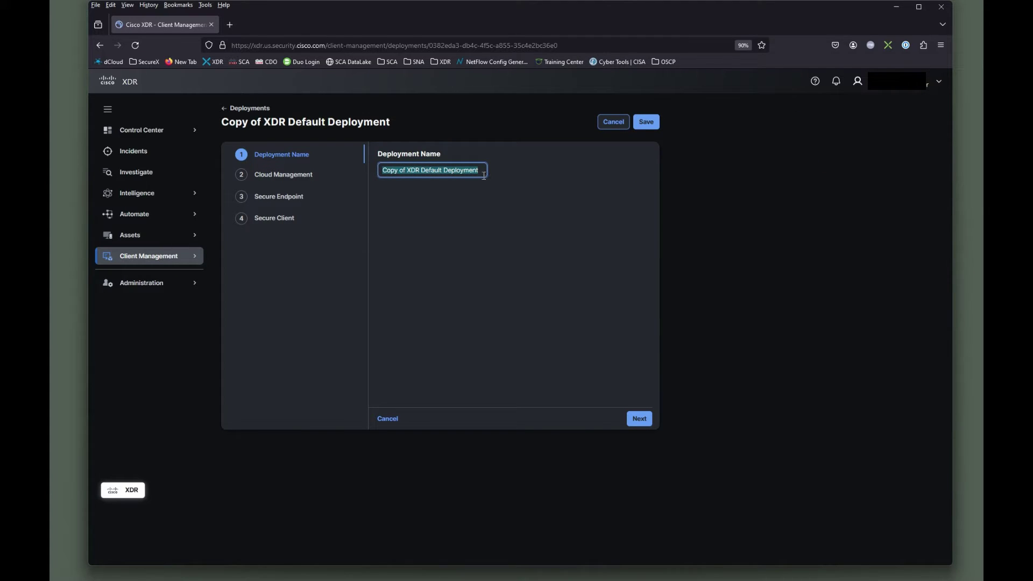
{"action": "type", "text": "Example of "}
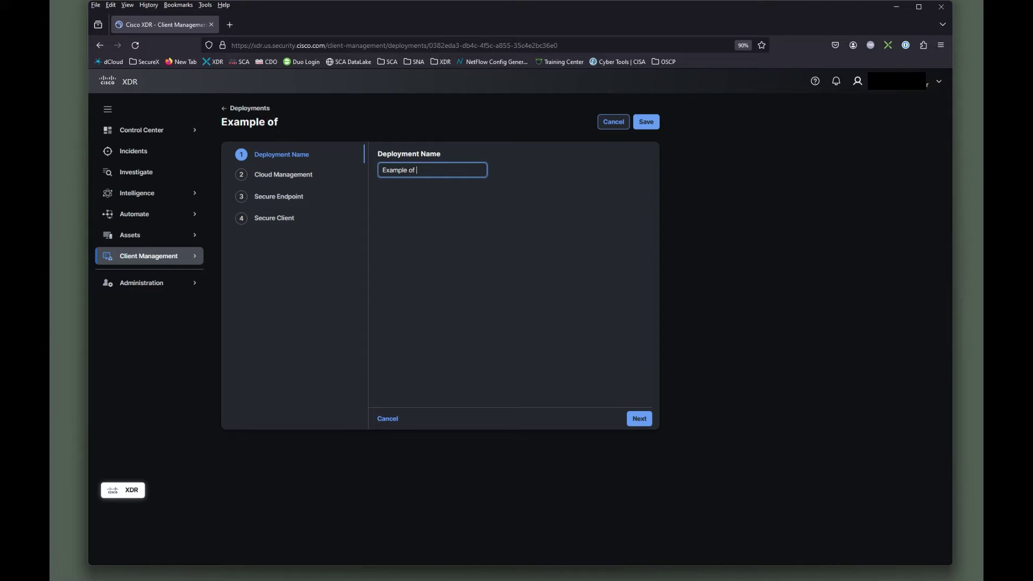
{"action": "type", "text": "Secure Endpoint"}
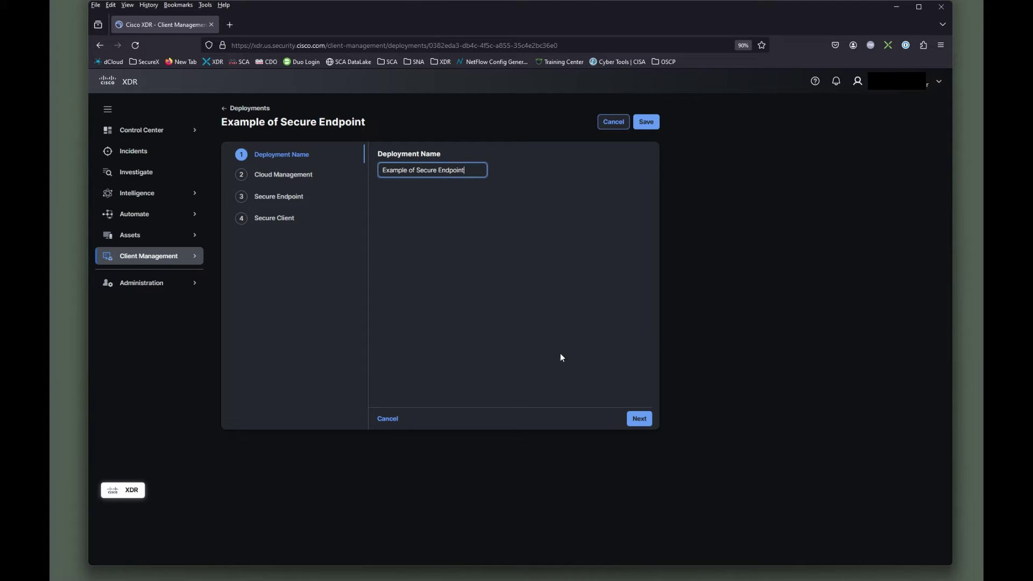
{"action": "left_click", "coordinate": [639, 419]}
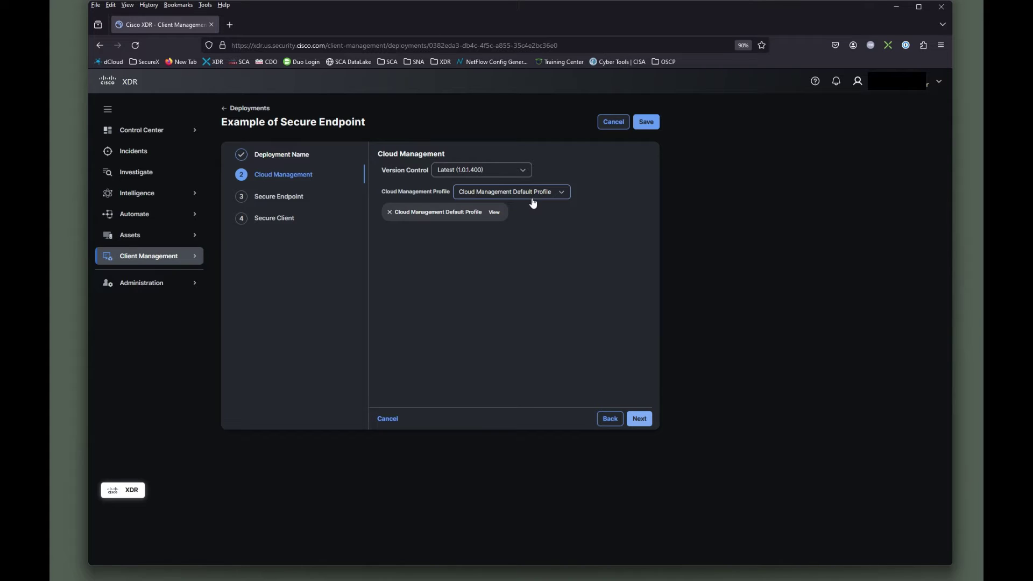
- Advance to the Secure Endpoint step and pick version 8.2.3.30119 in Version Control
{"action": "left_click", "coordinate": [640, 420]}
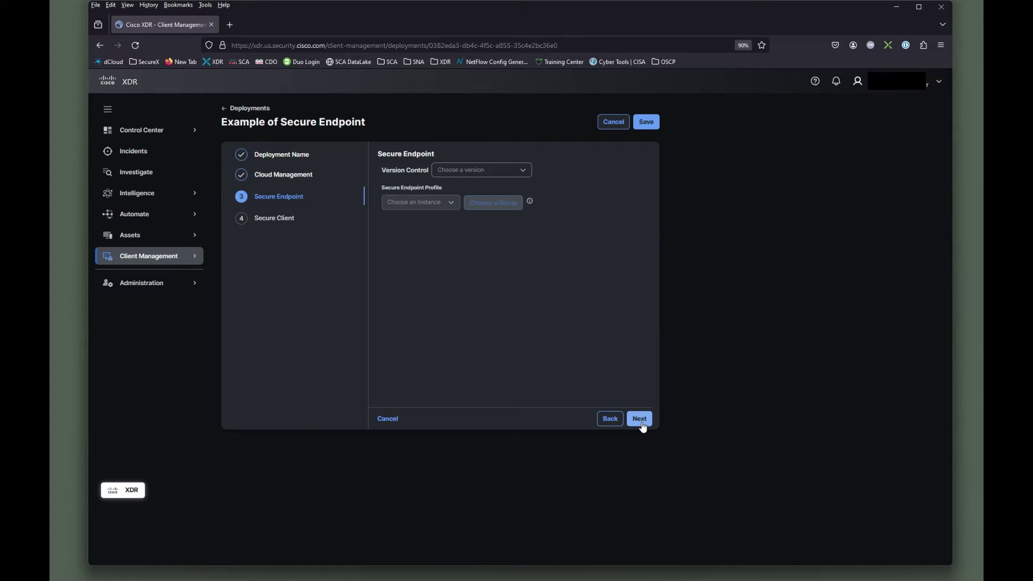
{"action": "left_click", "coordinate": [523, 175]}
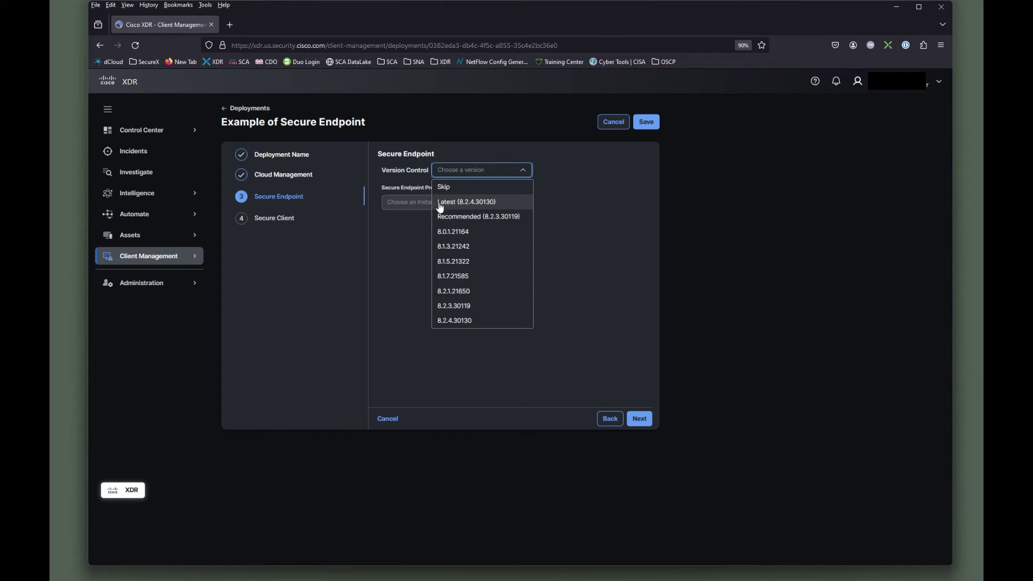
{"action": "left_click", "coordinate": [444, 306]}
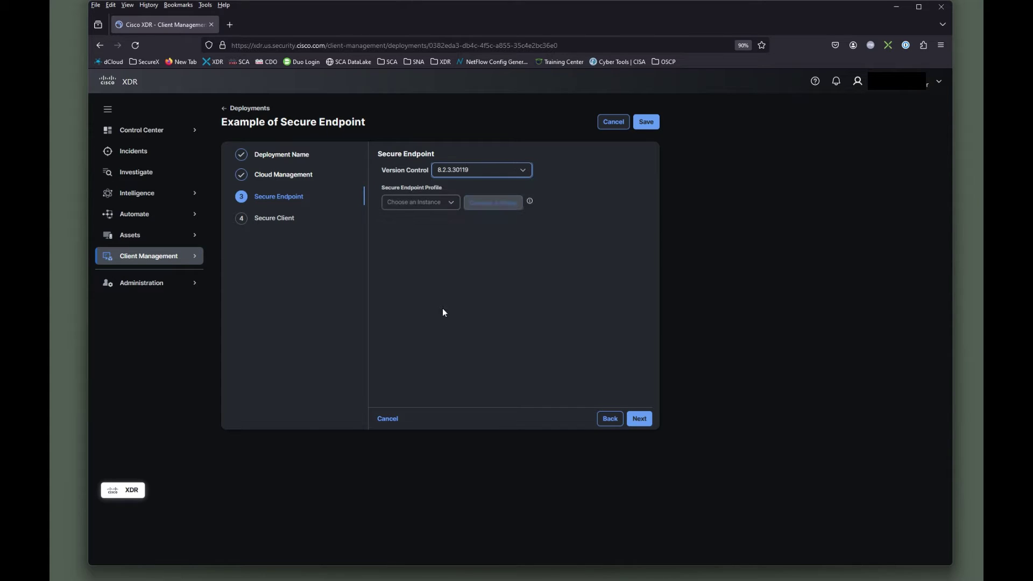
- Choose the Secure Endpoint instance and save HomeLab-Wkstn-Audit as the profile's group
{"action": "left_click", "coordinate": [449, 203]}
{"action": "left_click", "coordinate": [437, 220]}
{"action": "left_click", "coordinate": [491, 204]}
{"action": "scroll", "coordinate": [524, 334], "scroll_direction": "down", "scroll_amount": 5}
{"action": "scroll", "coordinate": [530, 321], "scroll_direction": "up", "scroll_amount": 2}
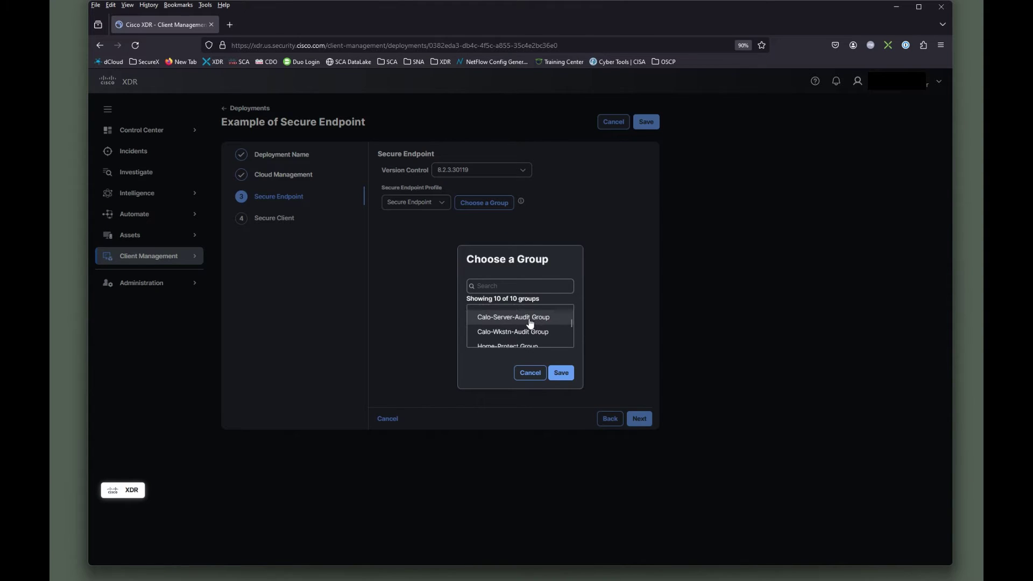
{"action": "scroll", "coordinate": [532, 318], "scroll_direction": "down", "scroll_amount": 2}
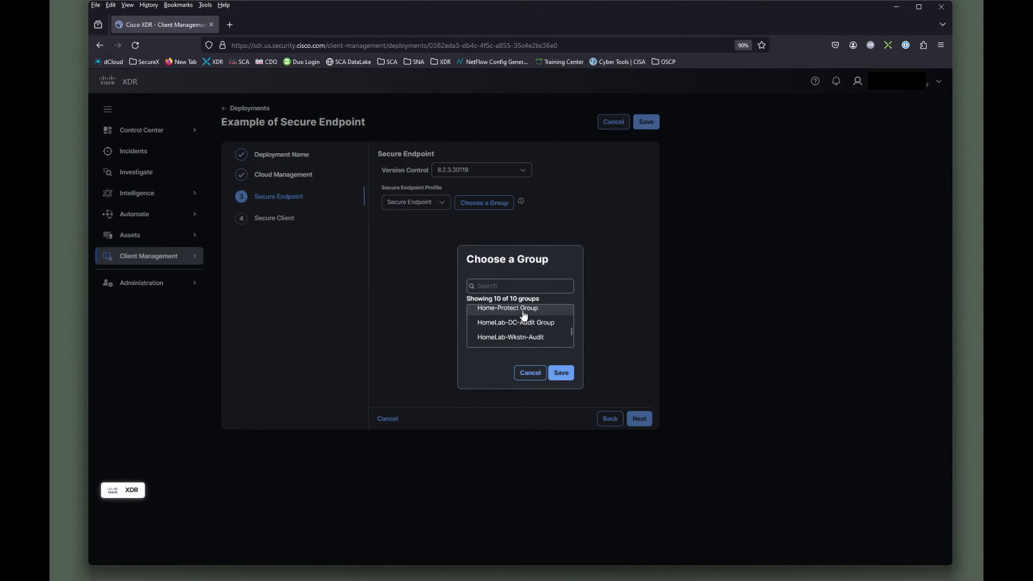
{"action": "double_click", "coordinate": [536, 337]}
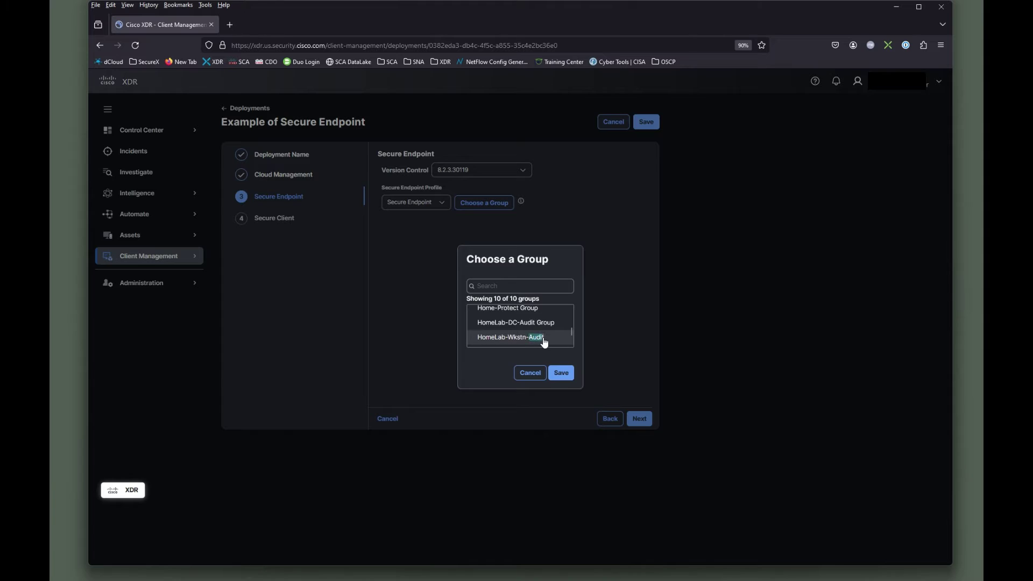
{"action": "left_click", "coordinate": [561, 379]}
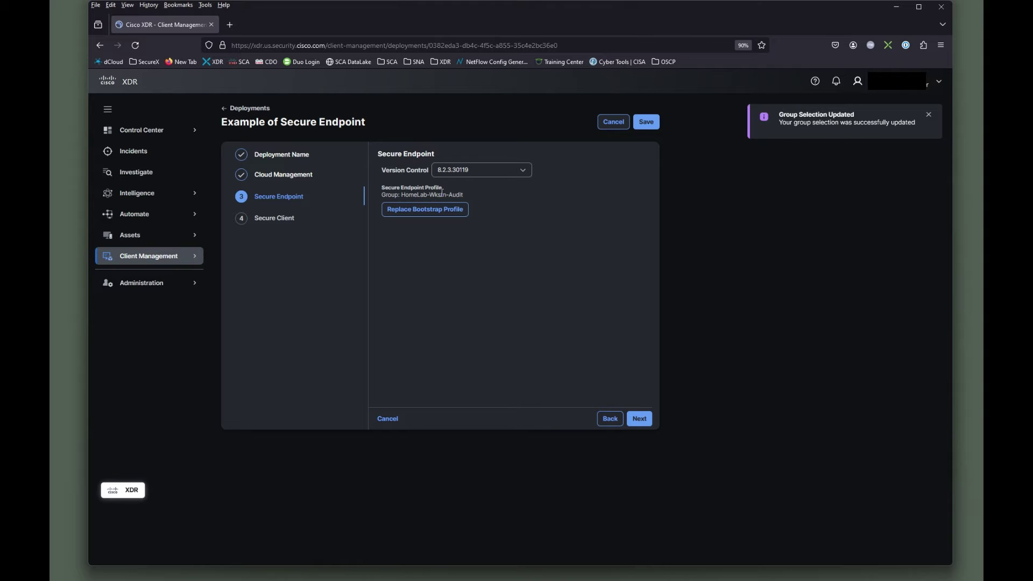
- Move on to Secure Client and save the new deployment, dismissing the saved notice
{"action": "left_click", "coordinate": [638, 423]}
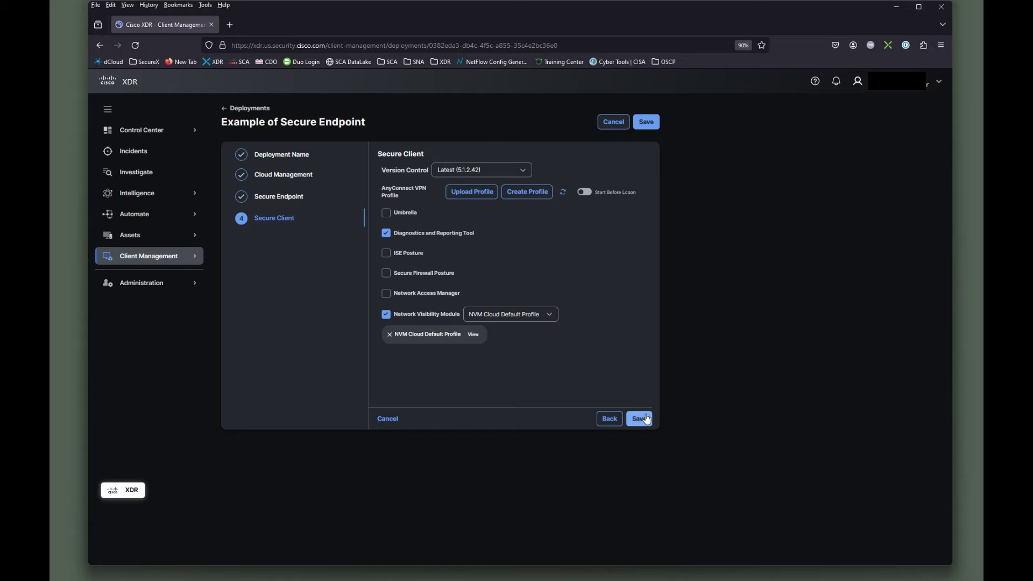
{"action": "left_click", "coordinate": [639, 418]}
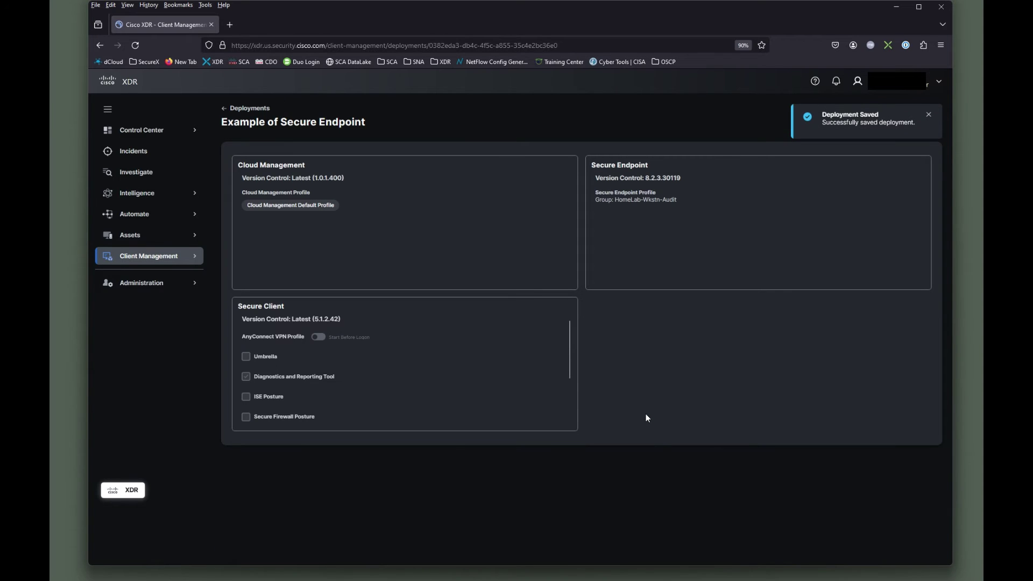
{"action": "left_click", "coordinate": [929, 115]}
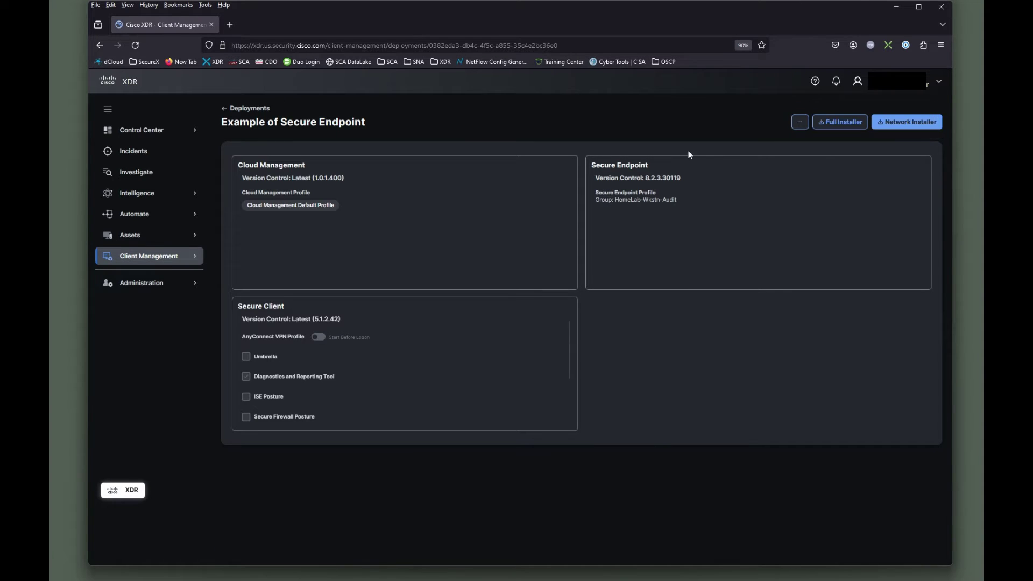
- Open Example of Secure Endpoint from Client Management > Deployments, then return to the Deployments list
{"action": "left_click", "coordinate": [151, 264]}
{"action": "left_click", "coordinate": [262, 155]}
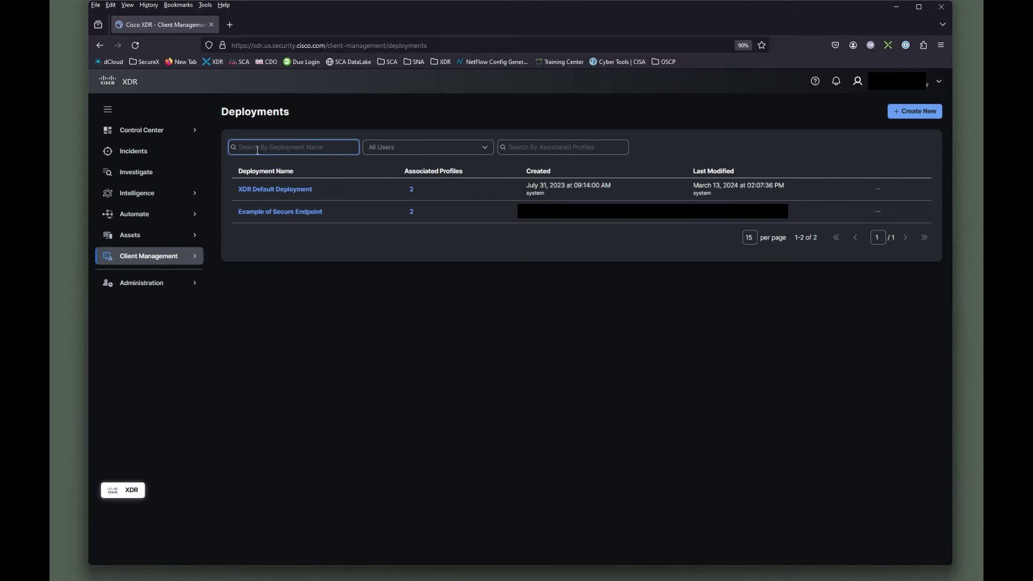
{"action": "left_click", "coordinate": [290, 213]}
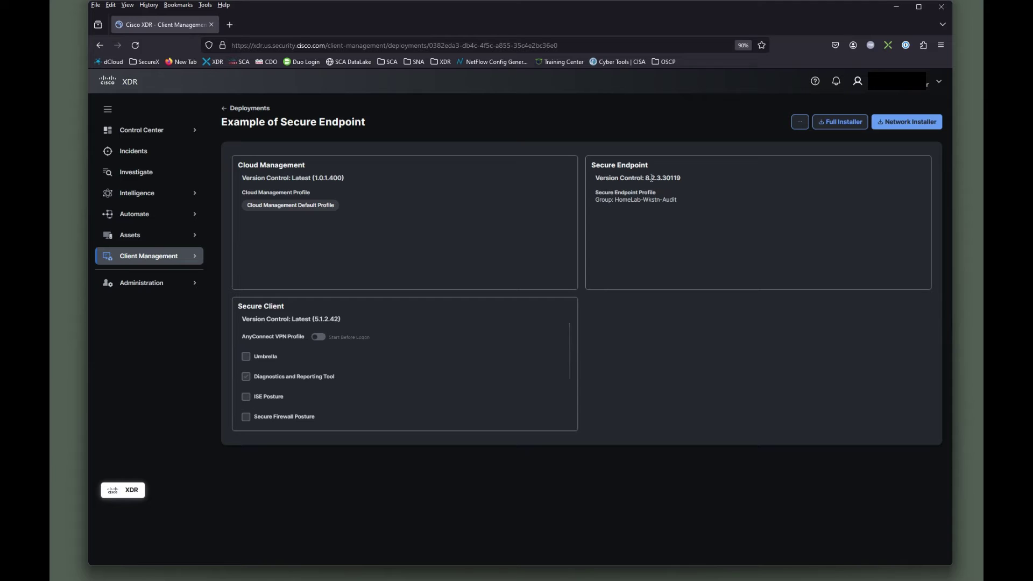
{"action": "left_click", "coordinate": [135, 262]}
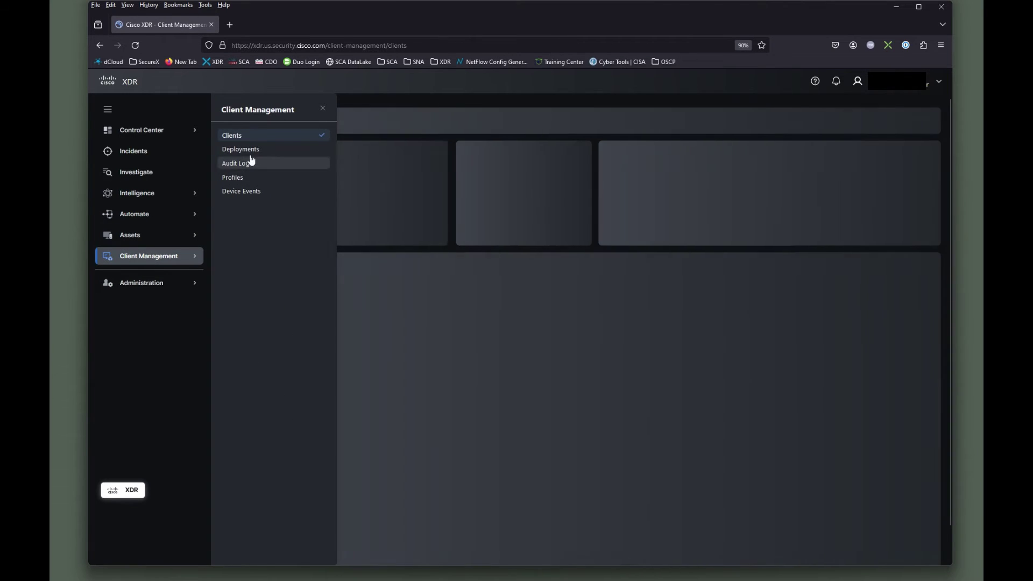
{"action": "left_click", "coordinate": [260, 148]}
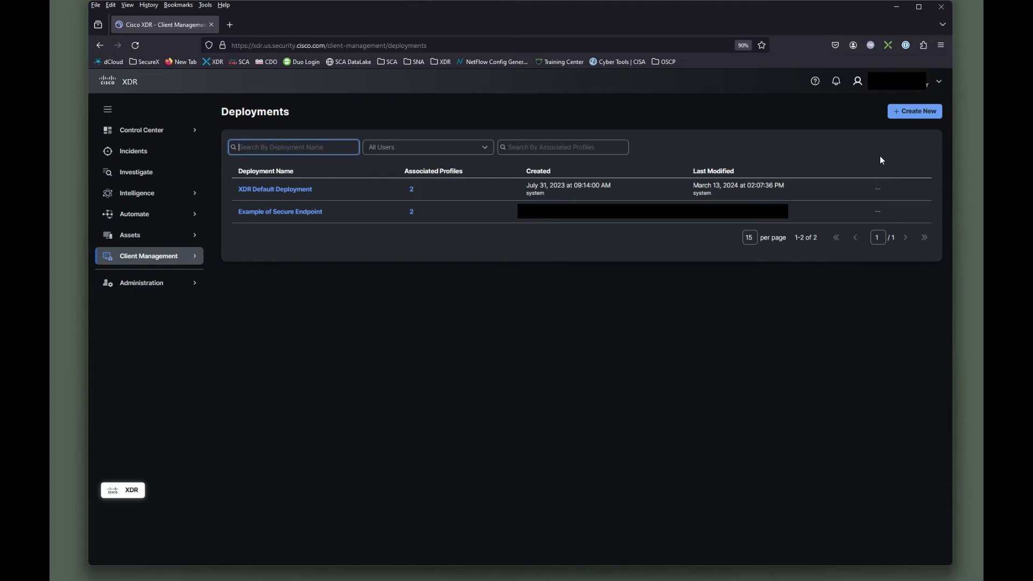
- Open the Example of Secure Endpoint actions menu and close it without choosing anything
{"action": "left_click", "coordinate": [880, 213]}
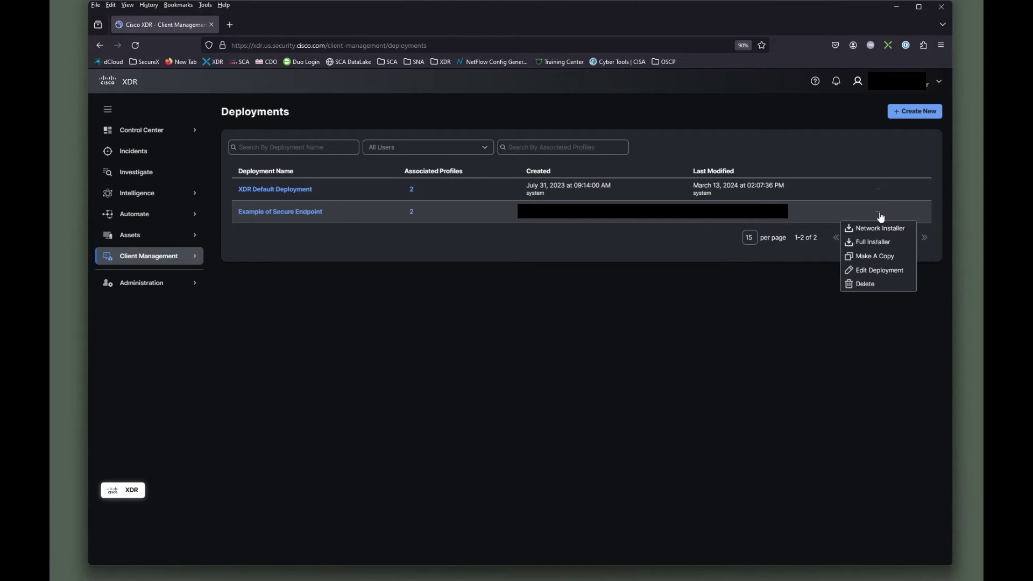
{"action": "left_click", "coordinate": [879, 243]}
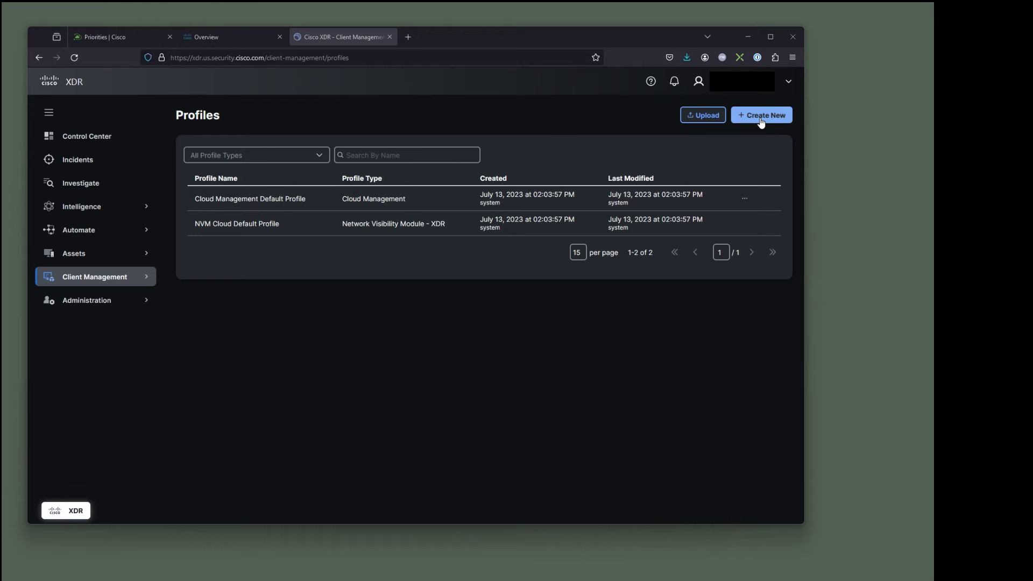
- Begin an Umbrella-type profile upload, then cancel it before attaching any file
{"action": "left_click", "coordinate": [704, 119]}
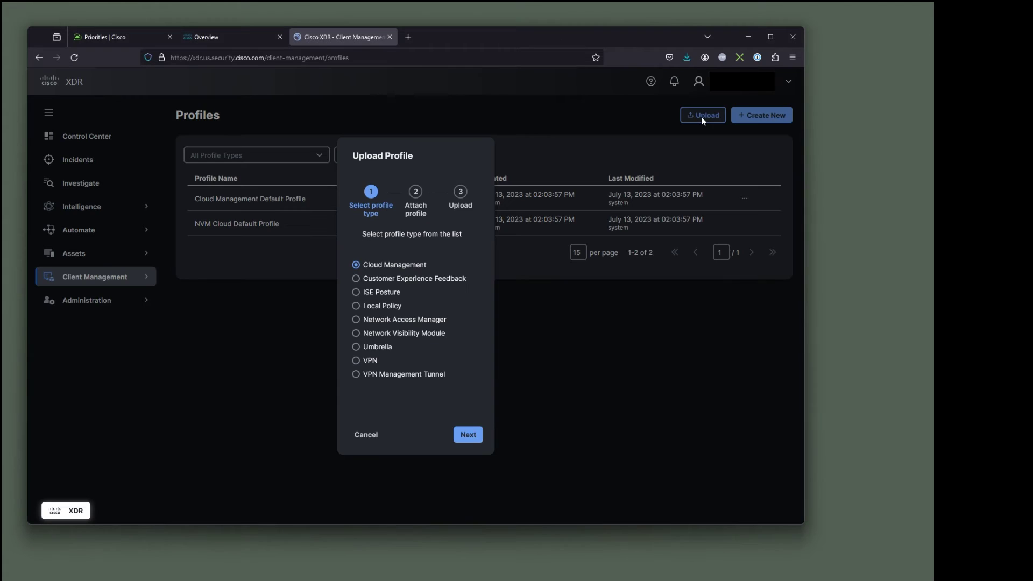
{"action": "left_click", "coordinate": [358, 349]}
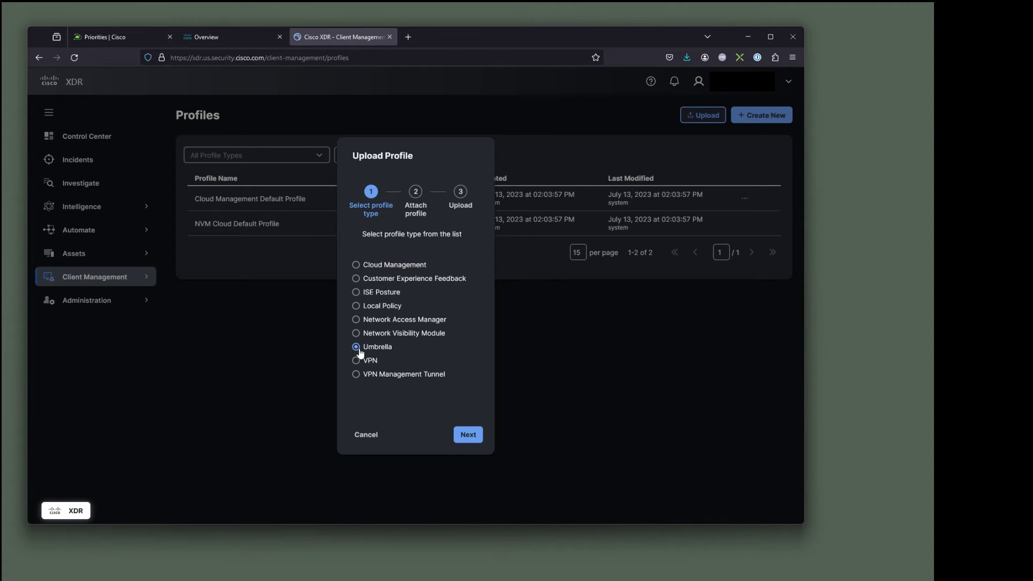
{"action": "left_click", "coordinate": [476, 437]}
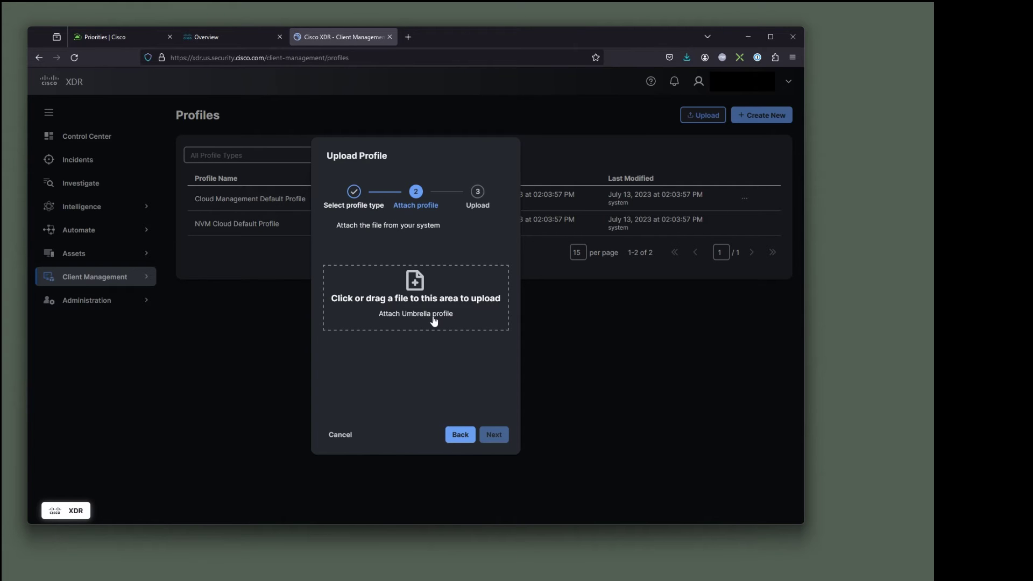
{"action": "left_click", "coordinate": [340, 435]}
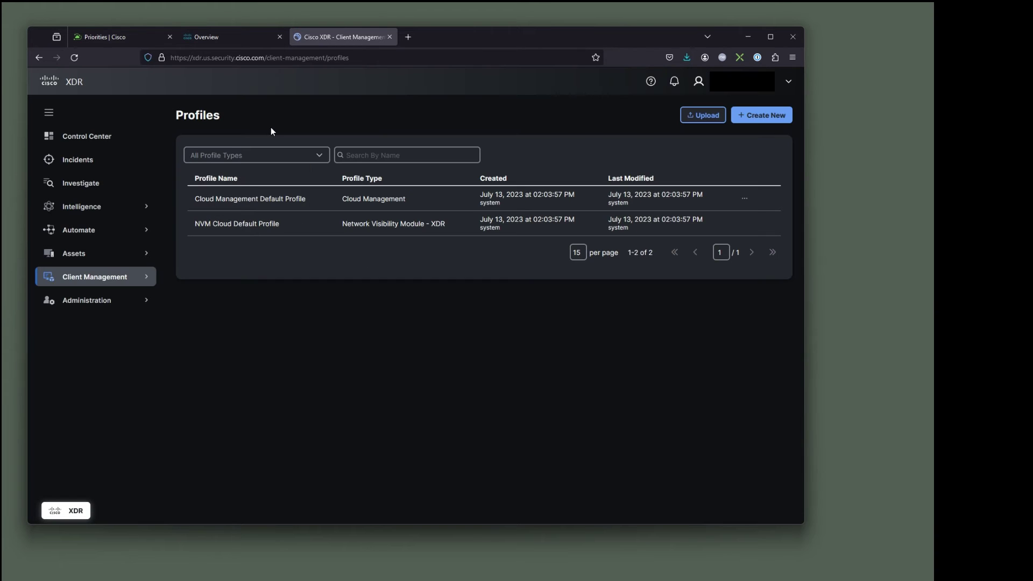
- Download the OrgInfo.json module profile from Umbrella's Roaming Computers page, then return to XDR
{"action": "left_click", "coordinate": [227, 36]}
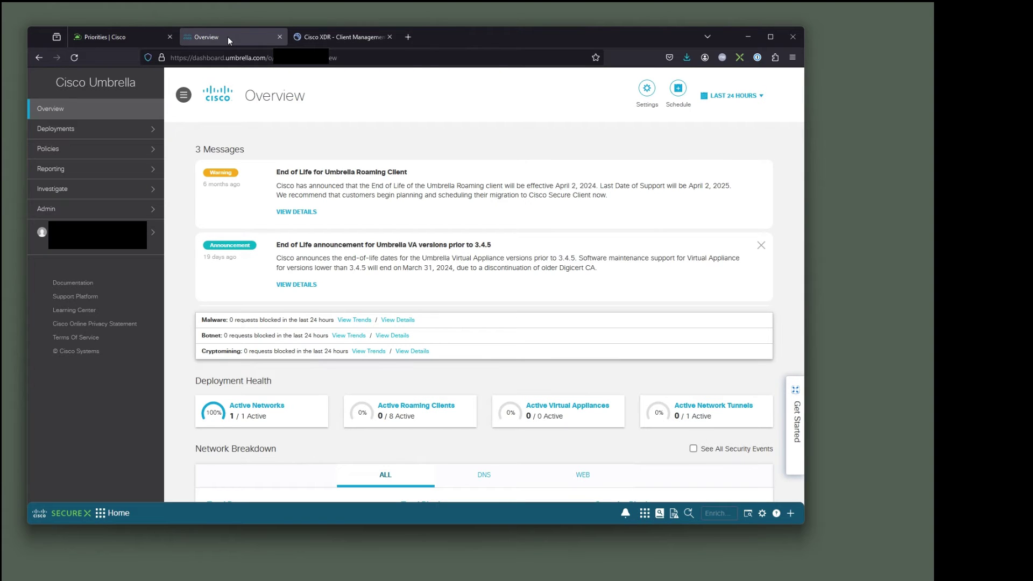
{"action": "left_click", "coordinate": [154, 132]}
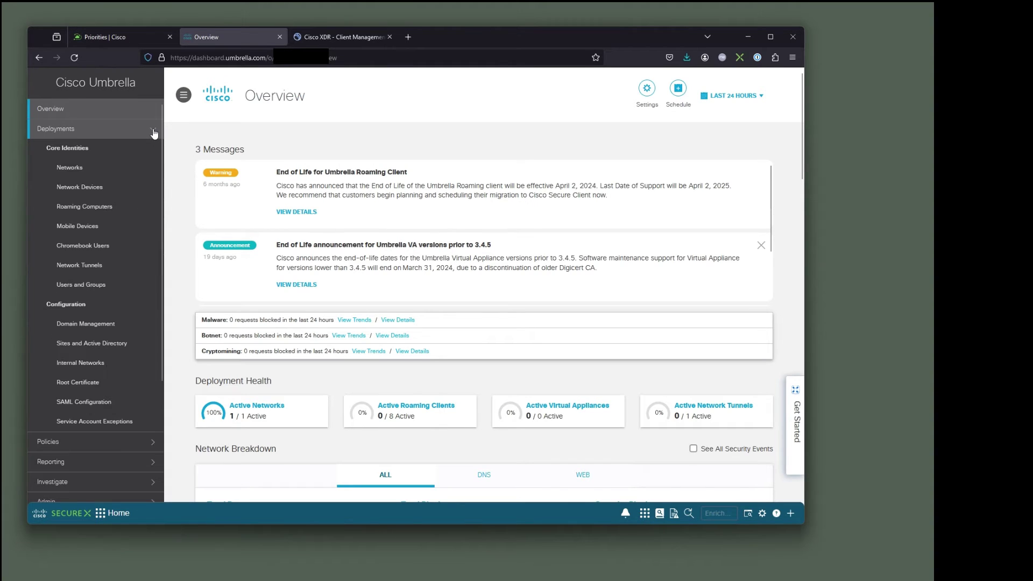
{"action": "left_click", "coordinate": [97, 213]}
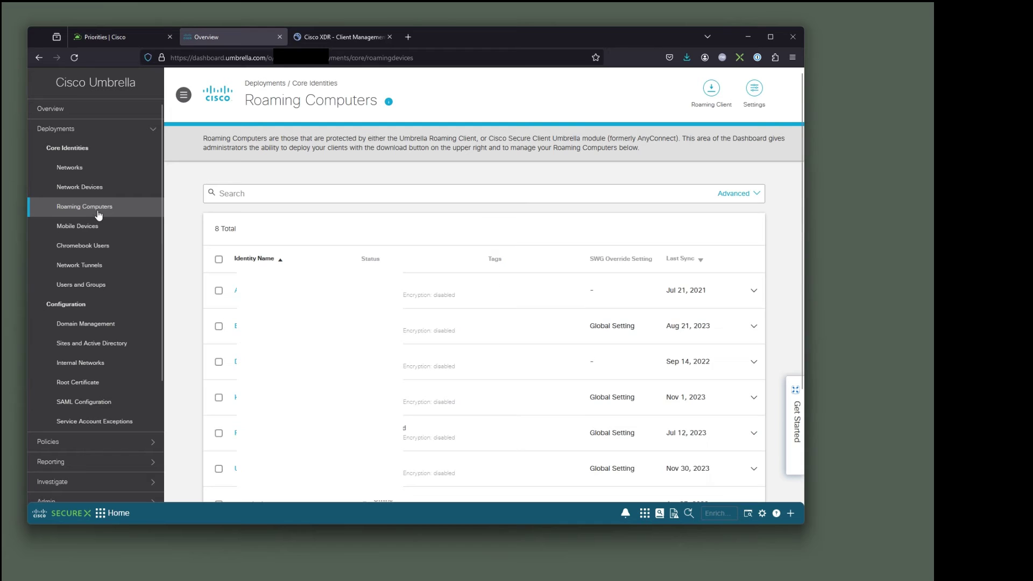
{"action": "left_click", "coordinate": [711, 107]}
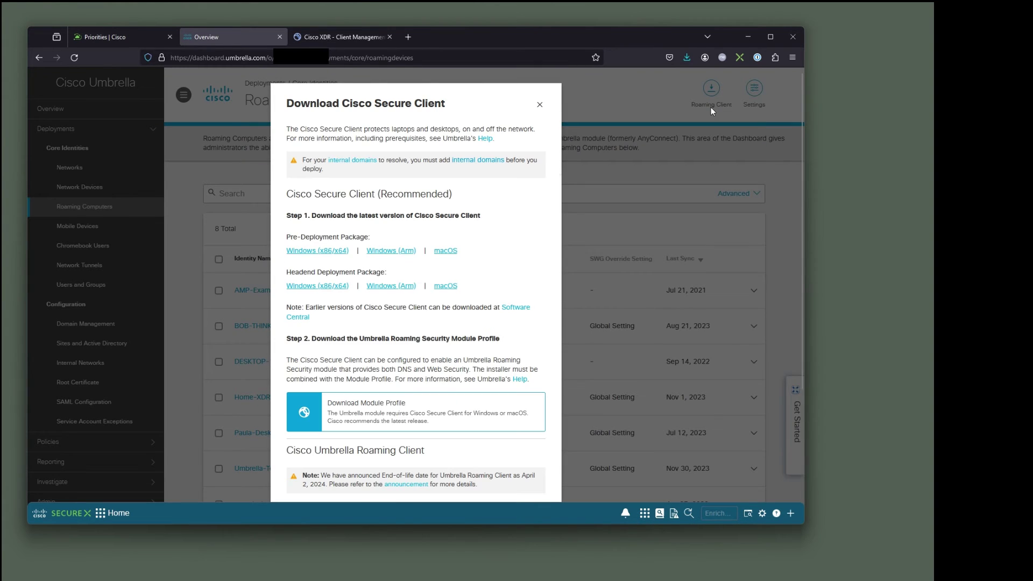
{"action": "left_click", "coordinate": [377, 411]}
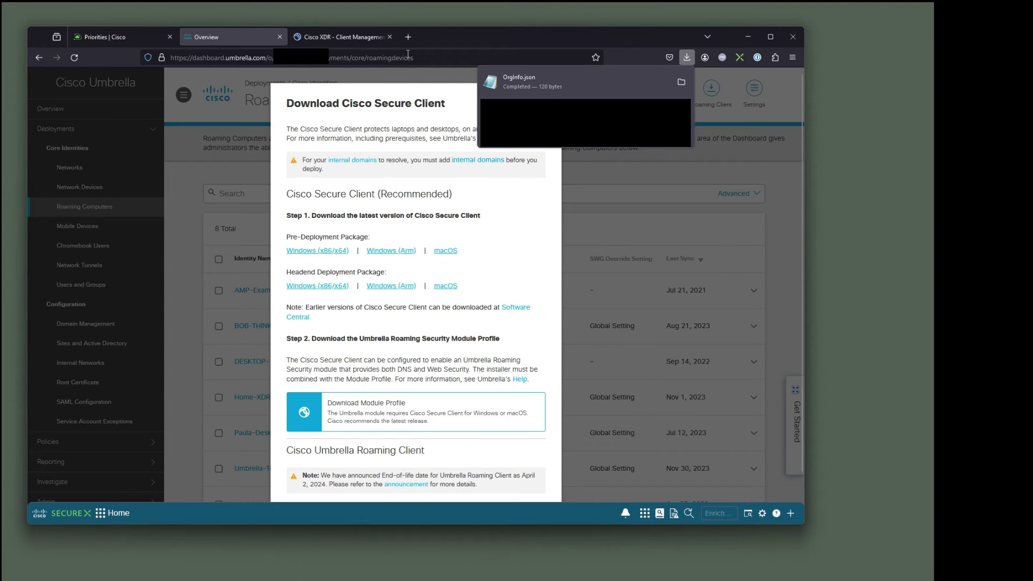
{"action": "left_click", "coordinate": [314, 38]}
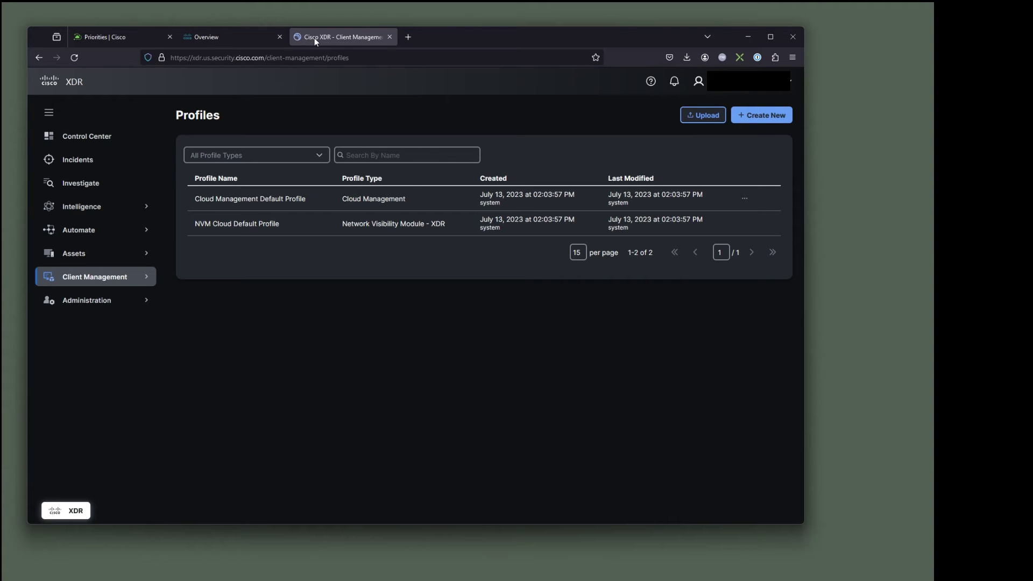
- Start an Umbrella-type profile upload and attach the downloaded OrgInfo.json file
{"action": "left_click", "coordinate": [702, 116]}
{"action": "left_click", "coordinate": [363, 350]}
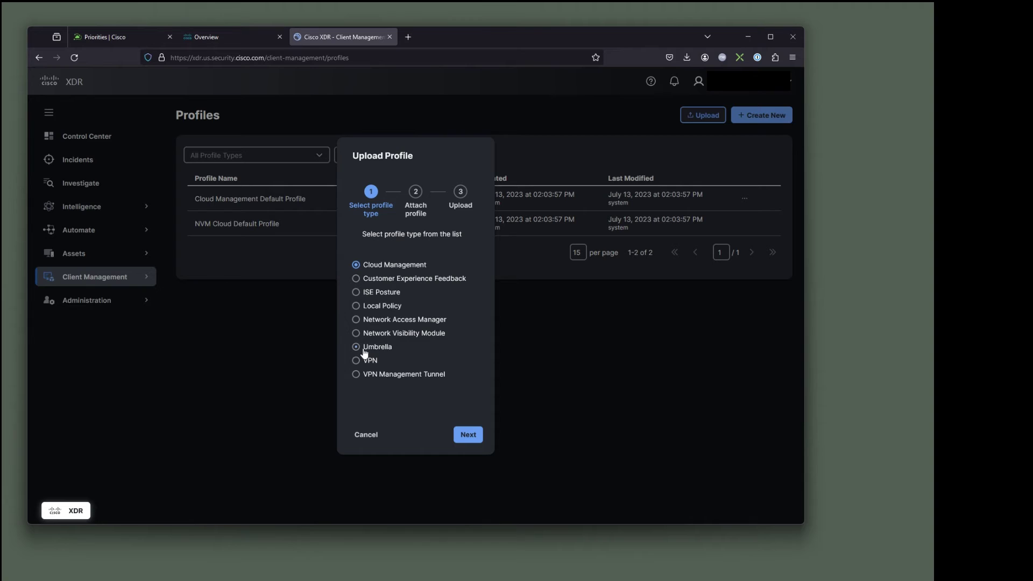
{"action": "left_click", "coordinate": [468, 437]}
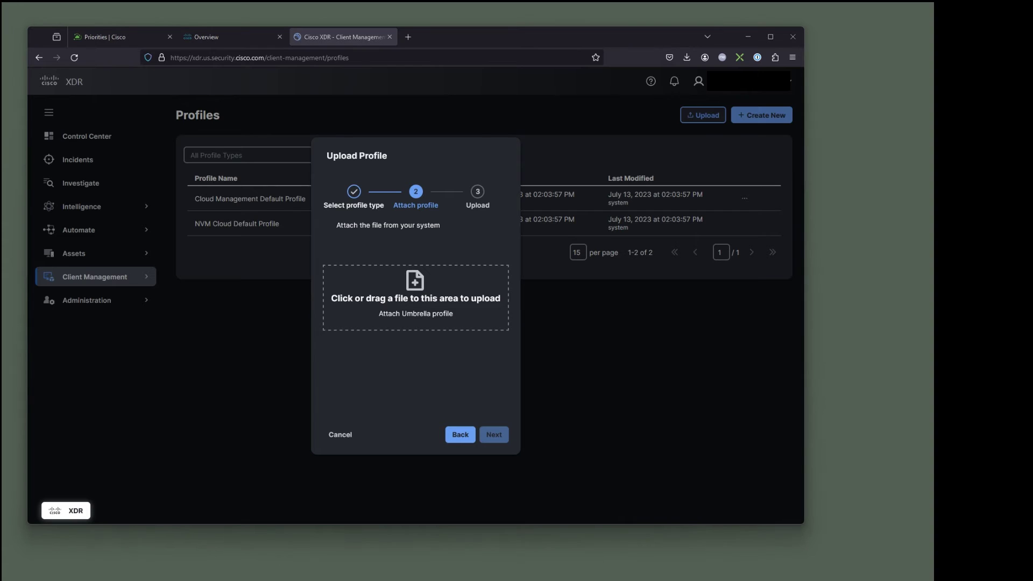
{"action": "left_click_drag", "start_coordinate": [95, 358], "coordinate": [395, 298]}
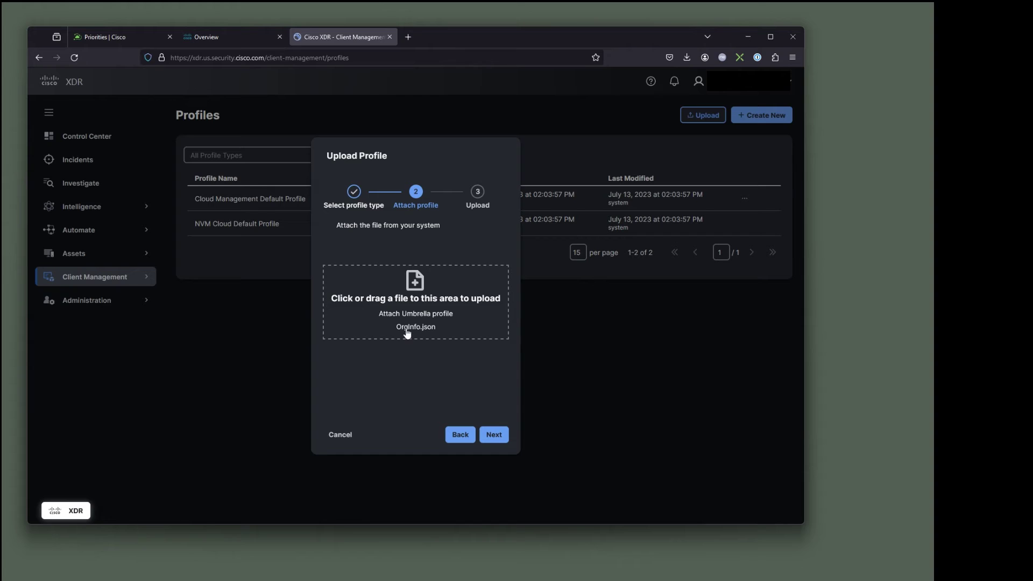
- Name the attached profile Umbrella, upload it, and dismiss the confirmation message
{"action": "left_click", "coordinate": [494, 435]}
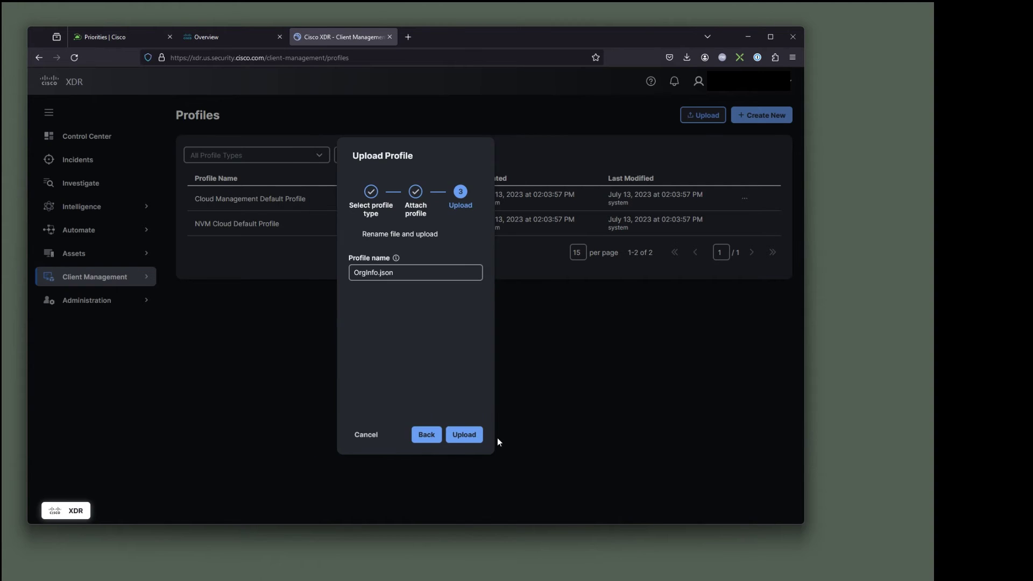
{"action": "left_click_drag", "start_coordinate": [404, 275], "coordinate": [331, 275]}
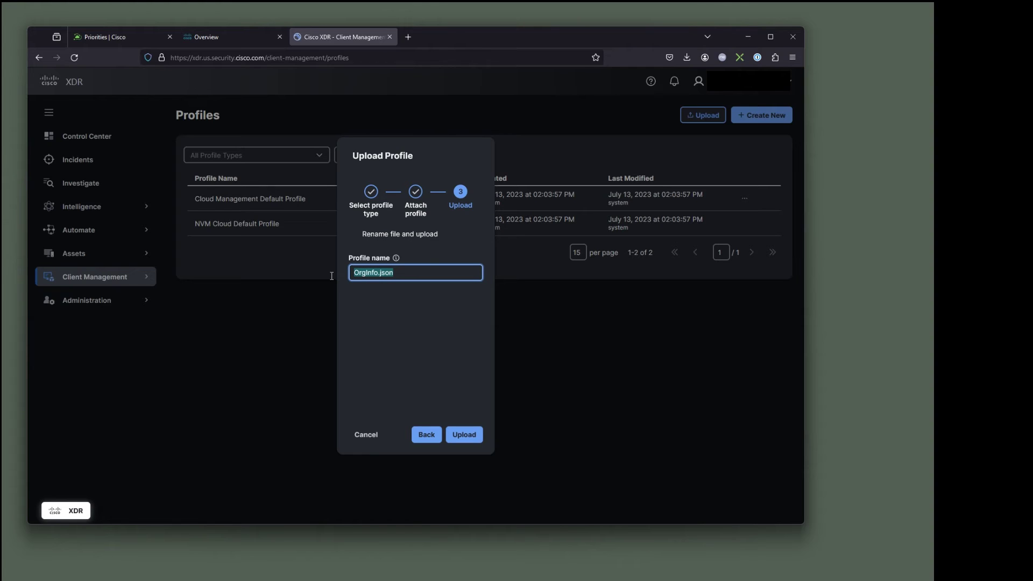
{"action": "type", "text": "Umblr"}
{"action": "type", "text": "la"}
{"action": "left_click", "coordinate": [465, 435]}
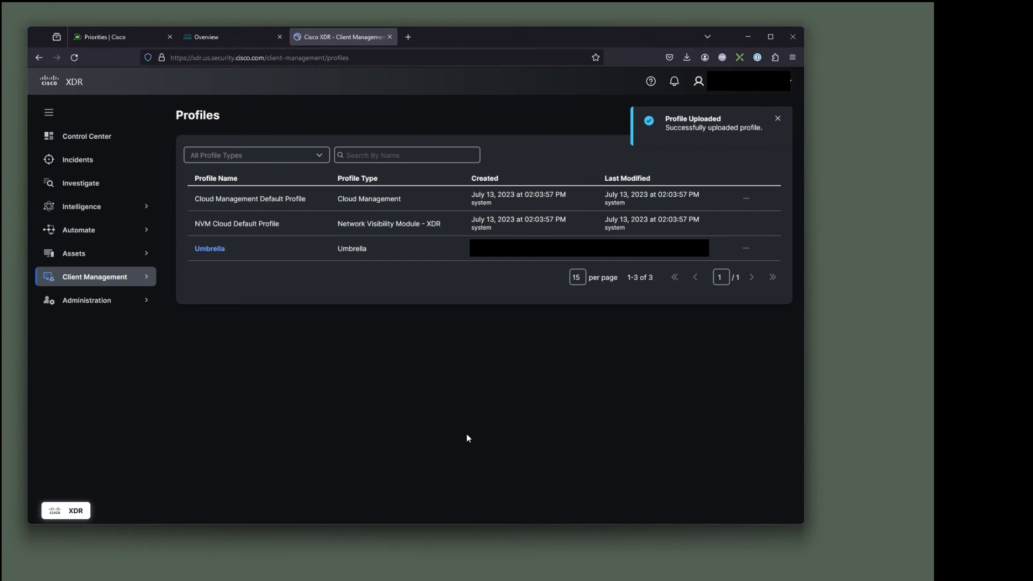
{"action": "left_click", "coordinate": [777, 118]}
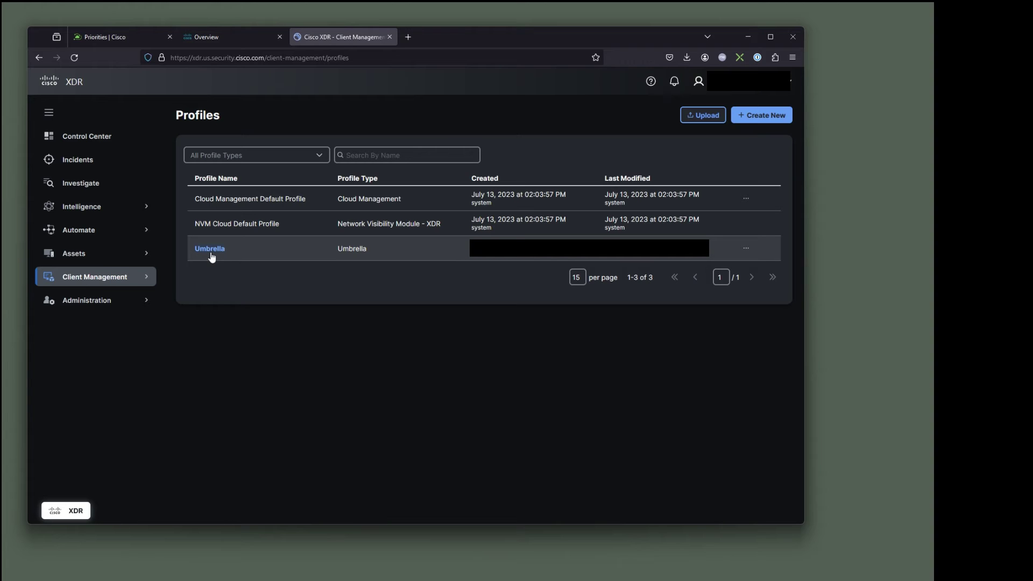
- Make a copy of the XDR Default Deployment from the Client Management Deployments list
{"action": "left_click", "coordinate": [143, 276]}
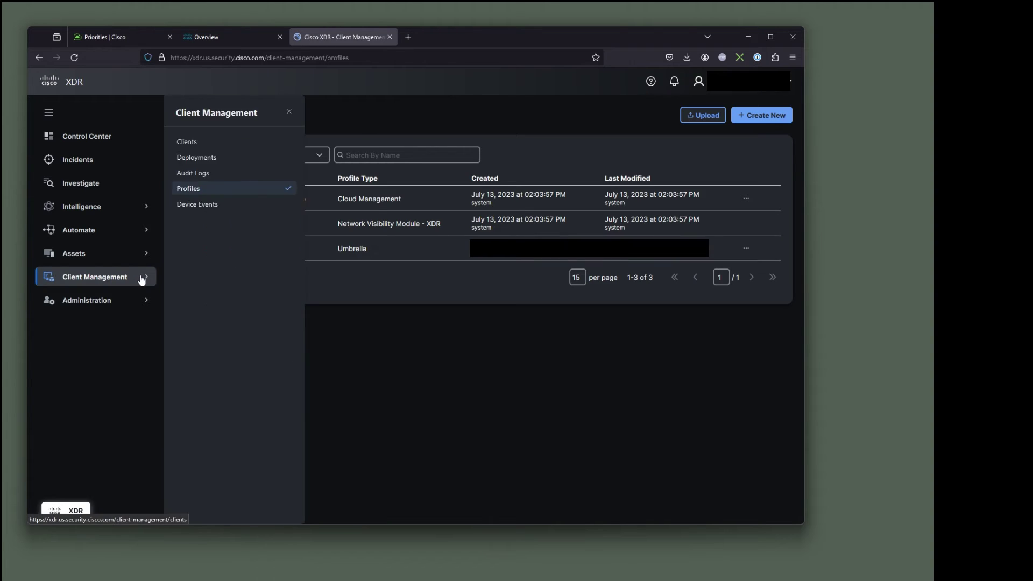
{"action": "left_click", "coordinate": [211, 159]}
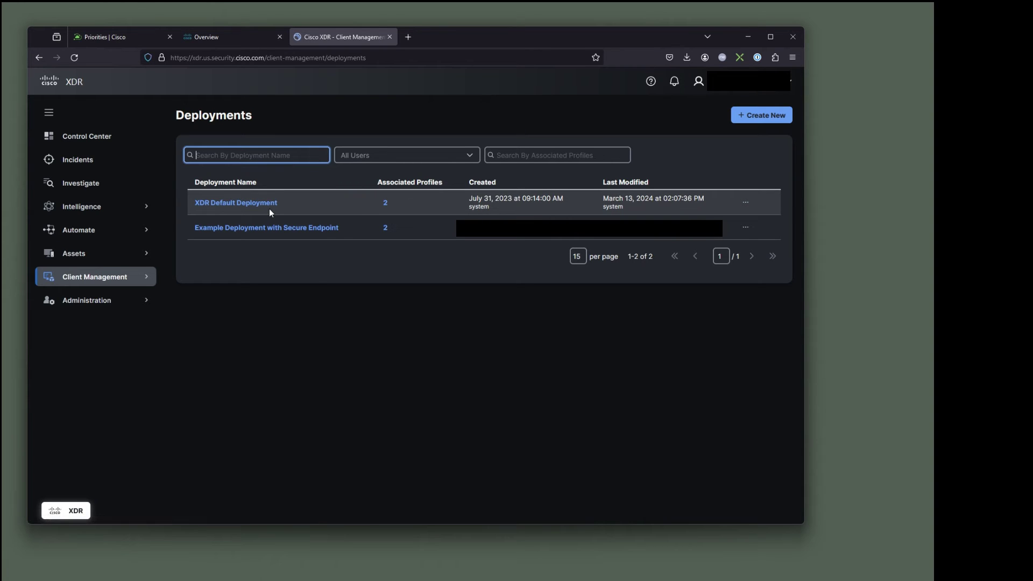
{"action": "left_click", "coordinate": [744, 203]}
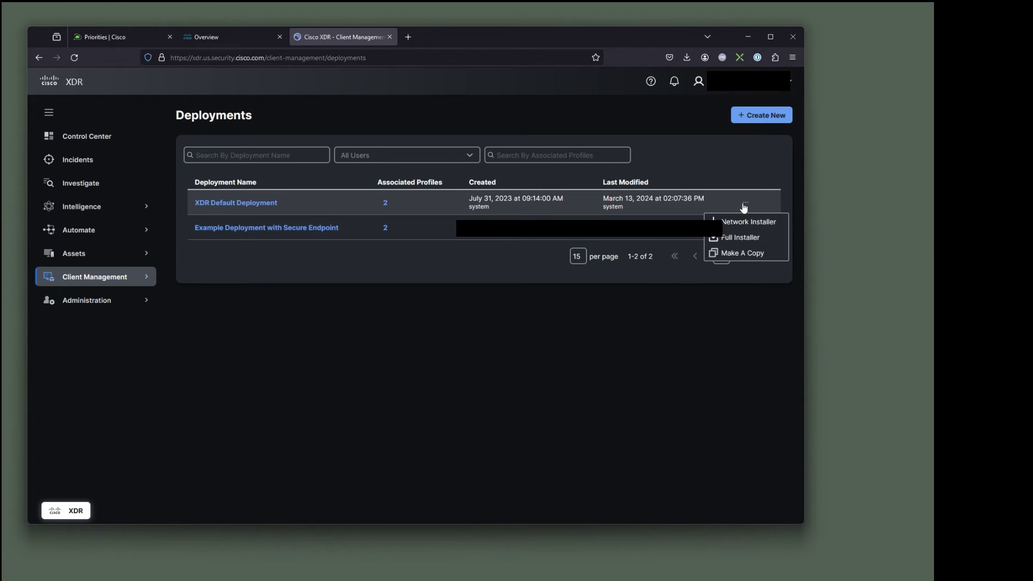
{"action": "left_click", "coordinate": [742, 252]}
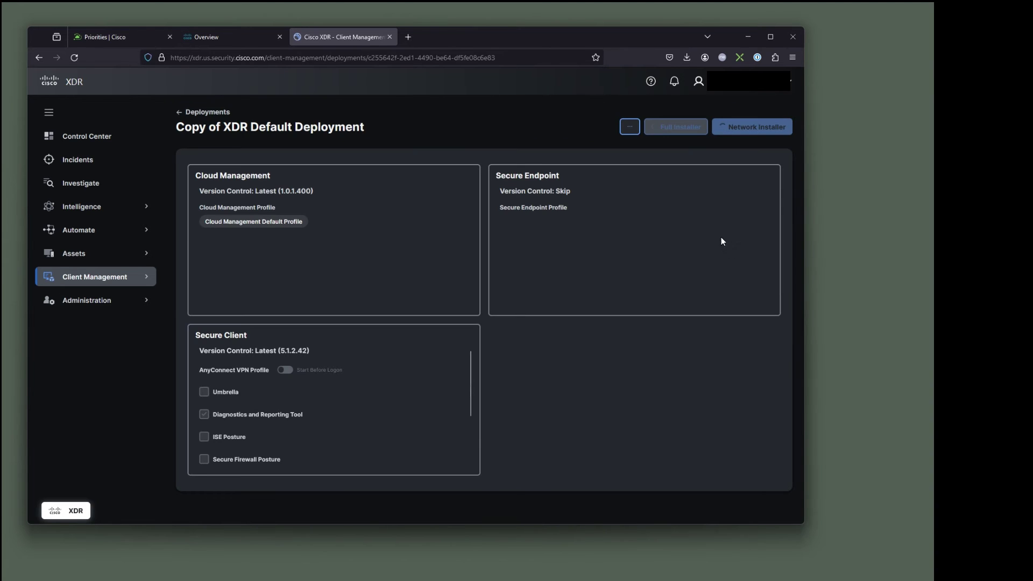
- Rename the copied deployment to 'Example Deployment with SE and Umbrella' and continue to Cloud Management
{"action": "left_click", "coordinate": [628, 136]}
{"action": "left_click", "coordinate": [638, 170]}
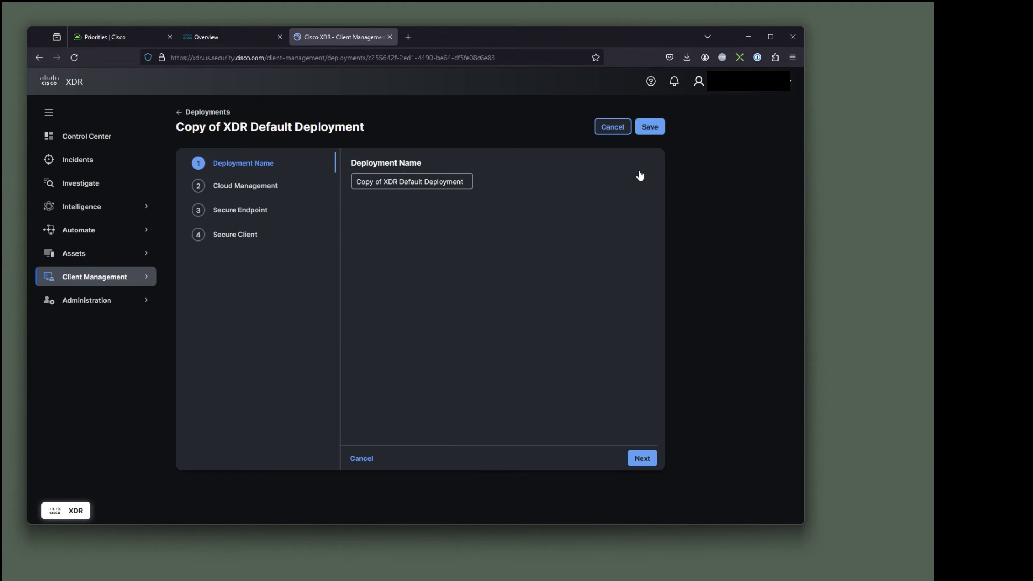
{"action": "left_click", "coordinate": [430, 183]}
{"action": "left_click_drag", "start_coordinate": [464, 182], "coordinate": [353, 182]}
{"action": "type", "text": "Example"}
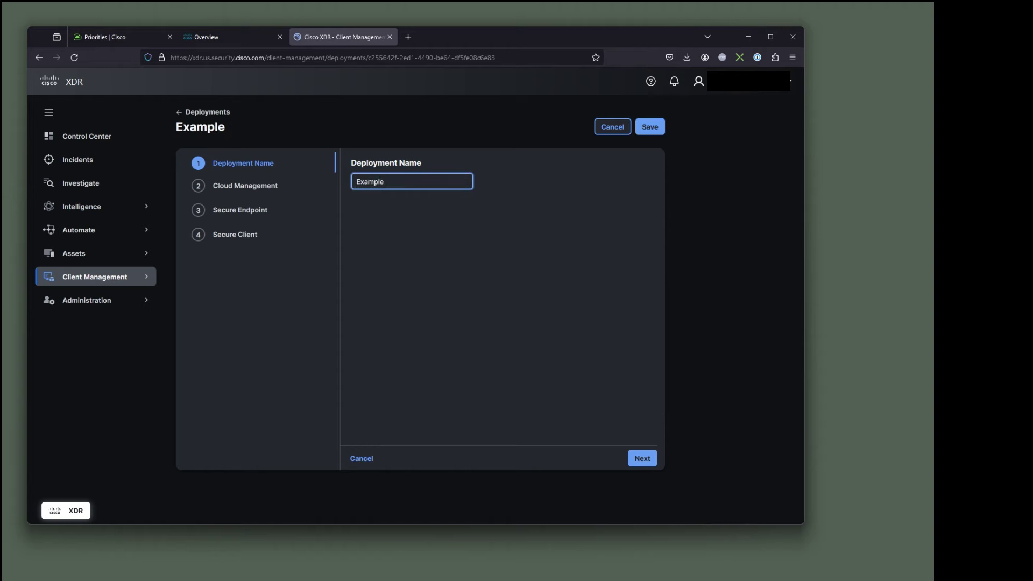
{"action": "type", "text": " Deployment wi"}
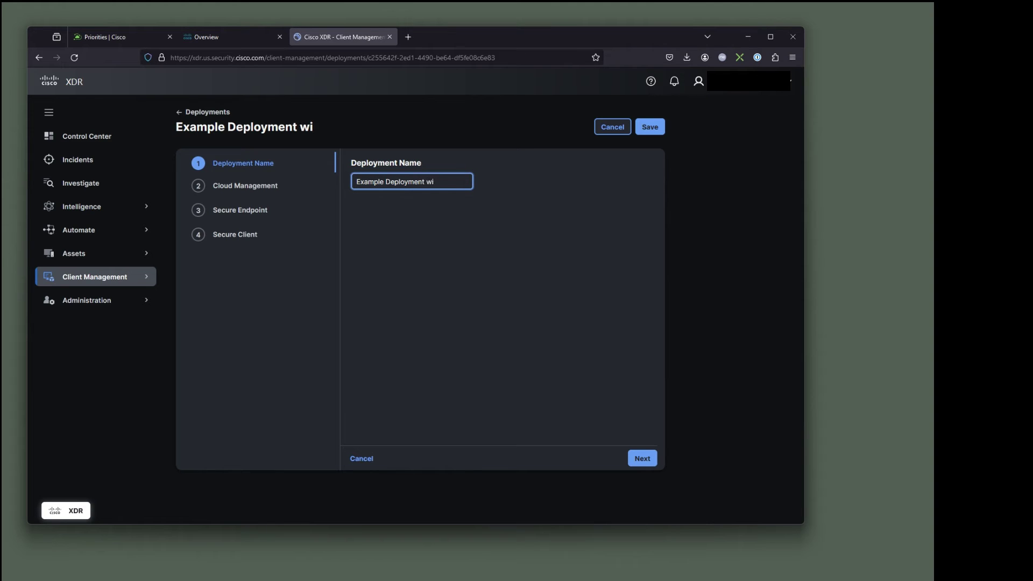
{"action": "key", "text": "BackSpace"}
{"action": "type", "text": "i"}
{"action": "key", "text": "BackSpace"}
{"action": "type", "text": "ith SE and Um"}
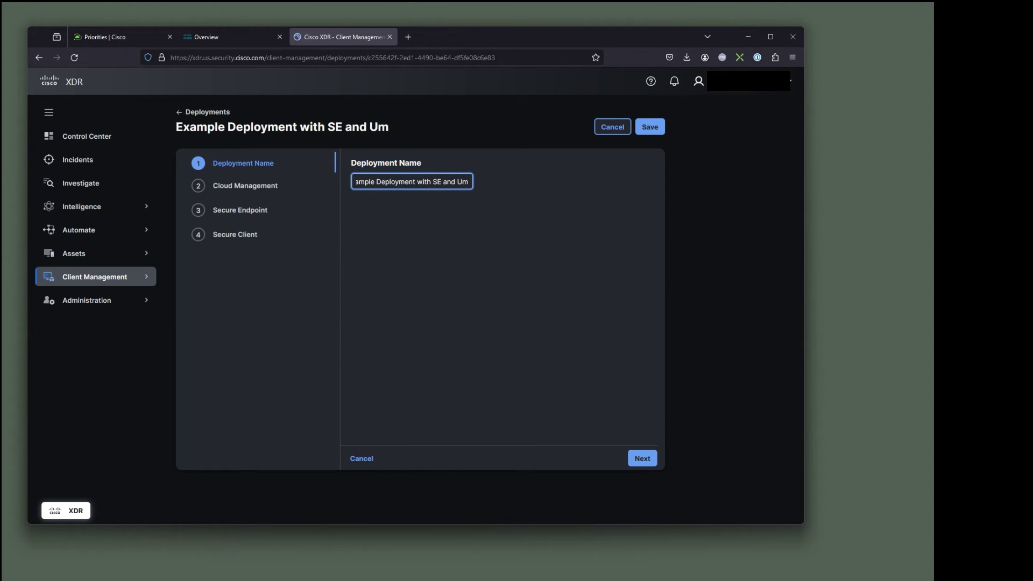
{"action": "type", "text": "brella"}
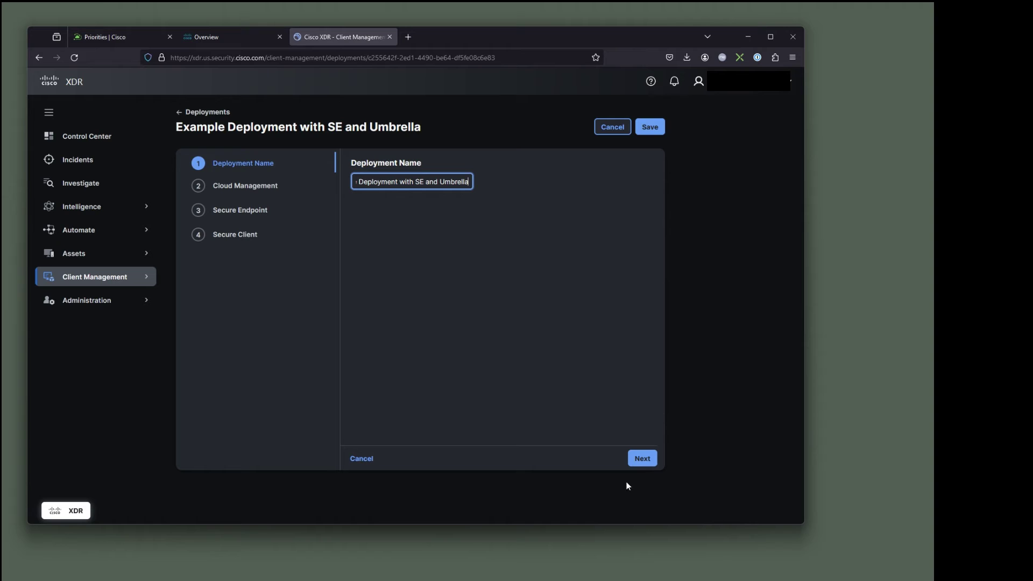
{"action": "left_click", "coordinate": [642, 462]}
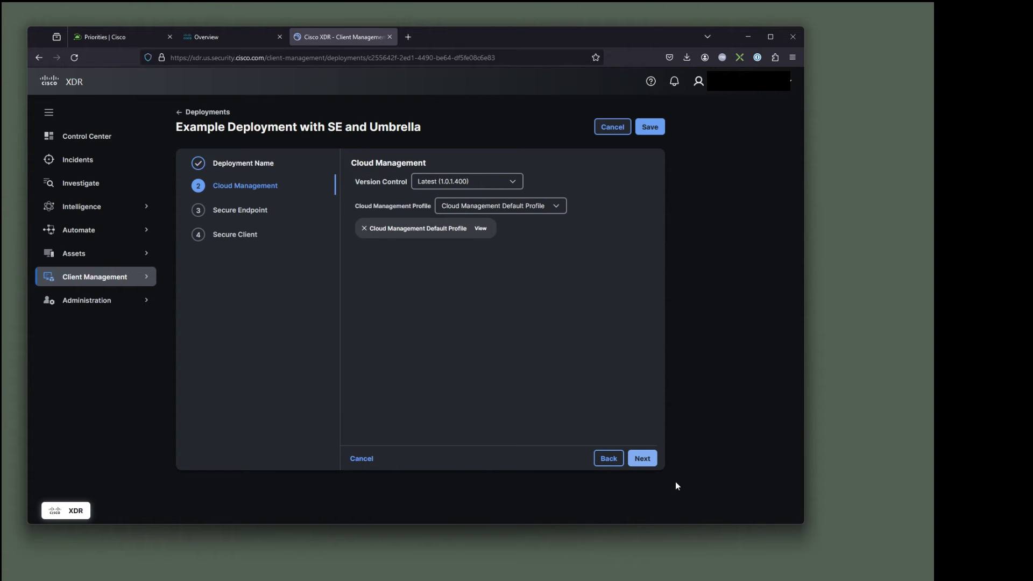
- Set Secure Endpoint to version 8.2.3.30119 and select the Secure Endpoint instance
{"action": "left_click", "coordinate": [642, 458]}
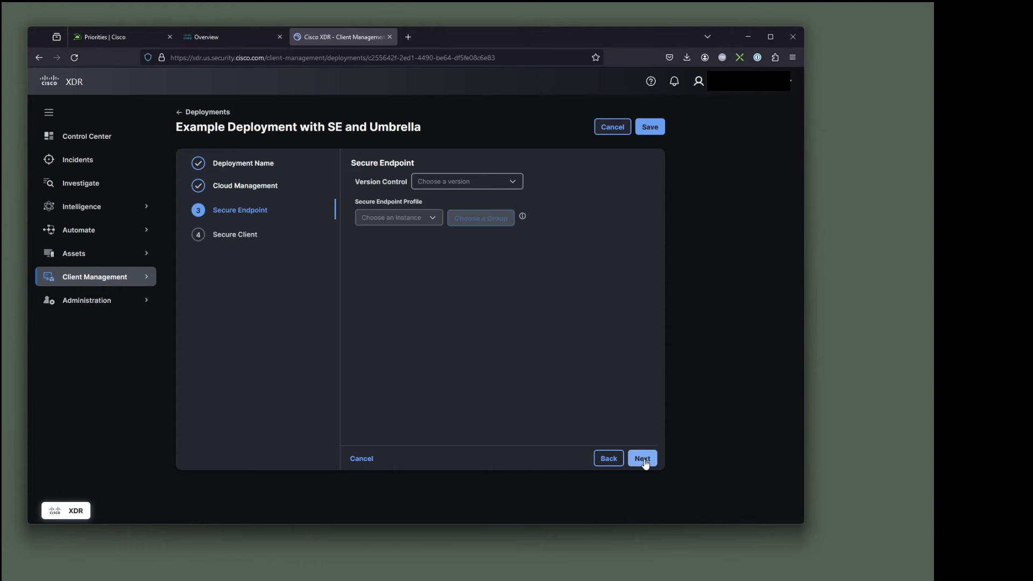
{"action": "left_click", "coordinate": [514, 185]}
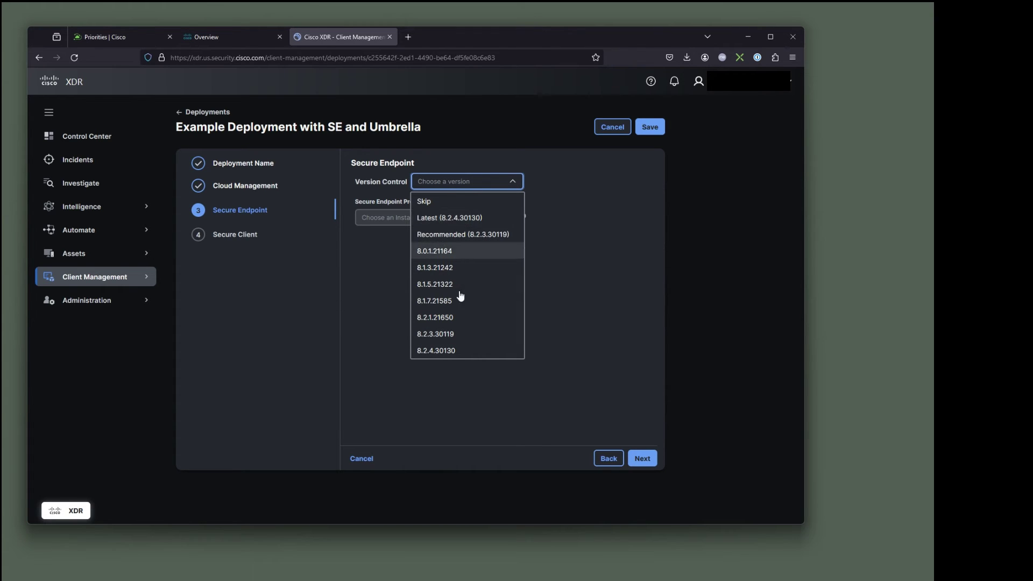
{"action": "left_click", "coordinate": [451, 335]}
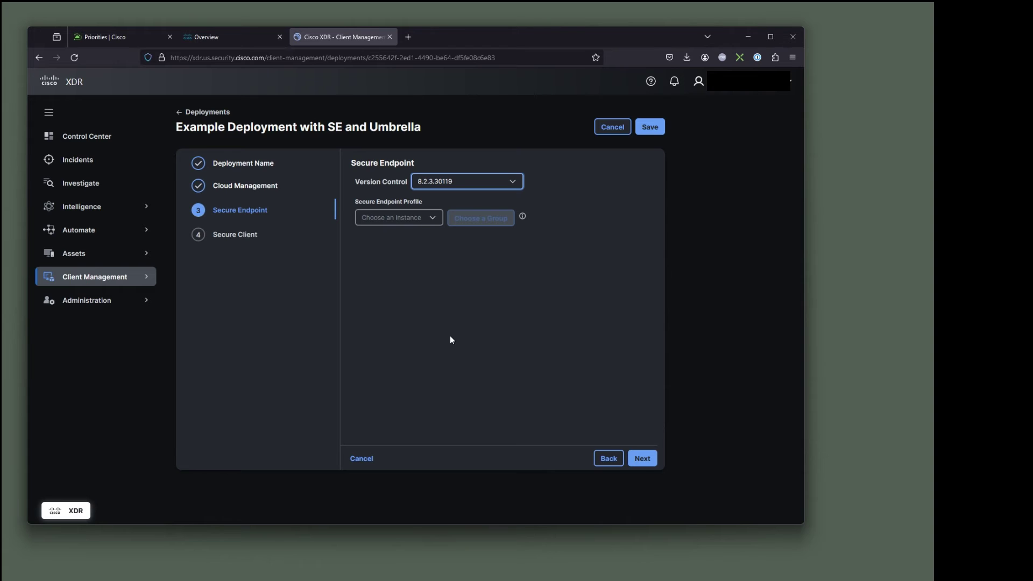
{"action": "left_click", "coordinate": [433, 223]}
{"action": "left_click", "coordinate": [408, 238]}
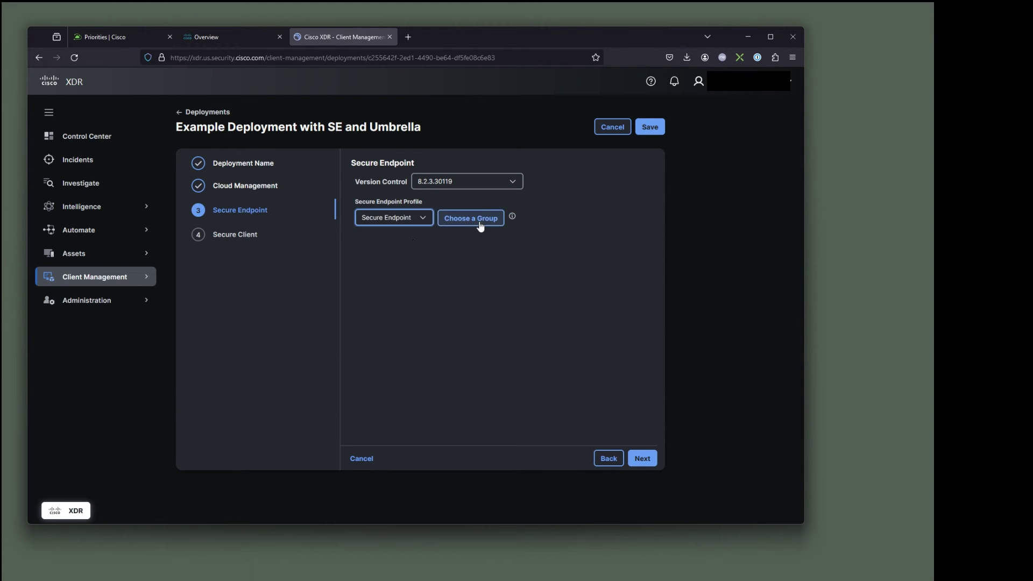
- Assign the HomeLab-Wkstn-Audit group to the endpoint profile and continue
{"action": "left_click", "coordinate": [479, 220]}
{"action": "scroll", "coordinate": [439, 322], "scroll_direction": "down", "scroll_amount": 4}
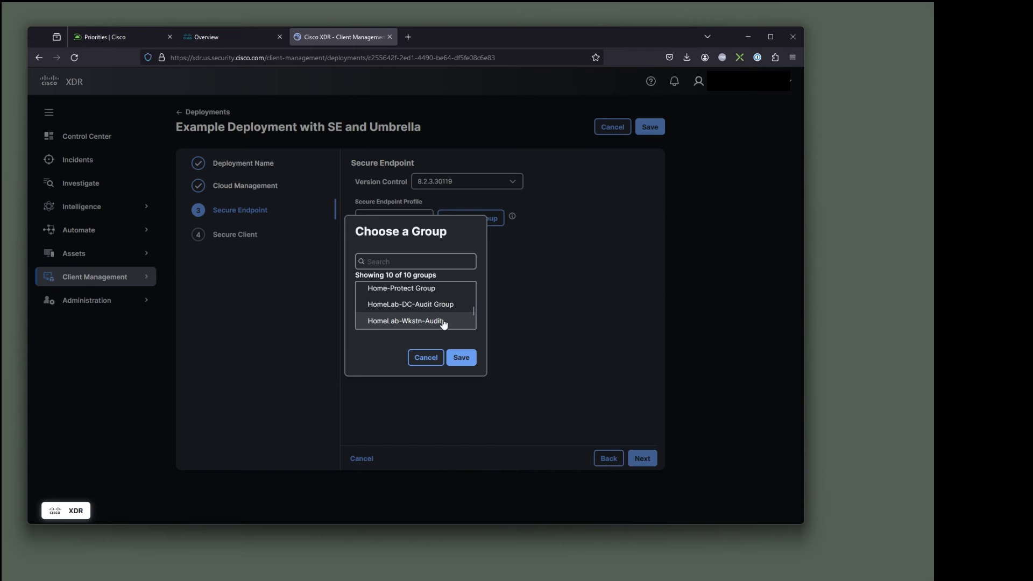
{"action": "left_click", "coordinate": [443, 321]}
{"action": "left_click", "coordinate": [462, 357]}
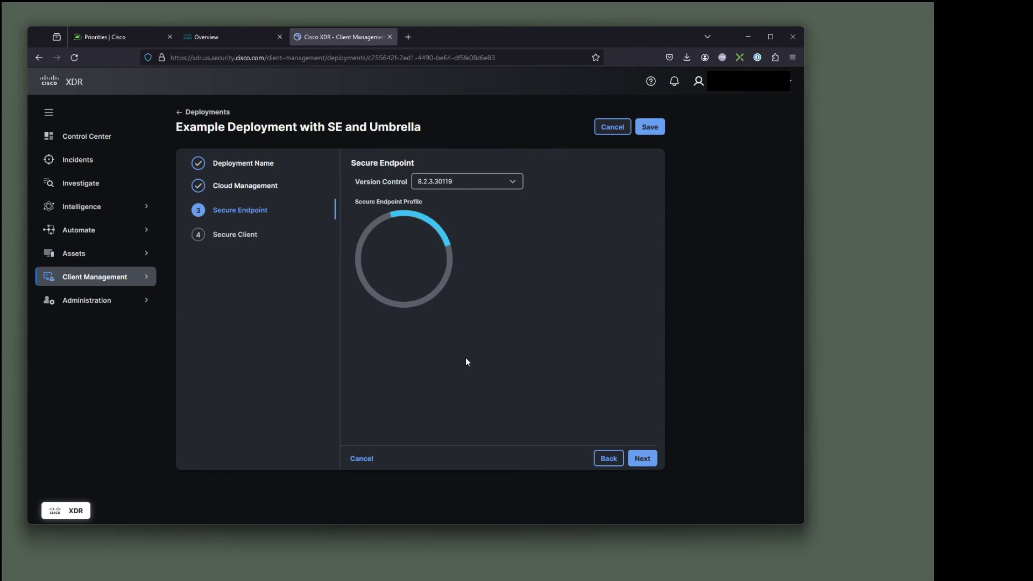
{"action": "left_click", "coordinate": [642, 458]}
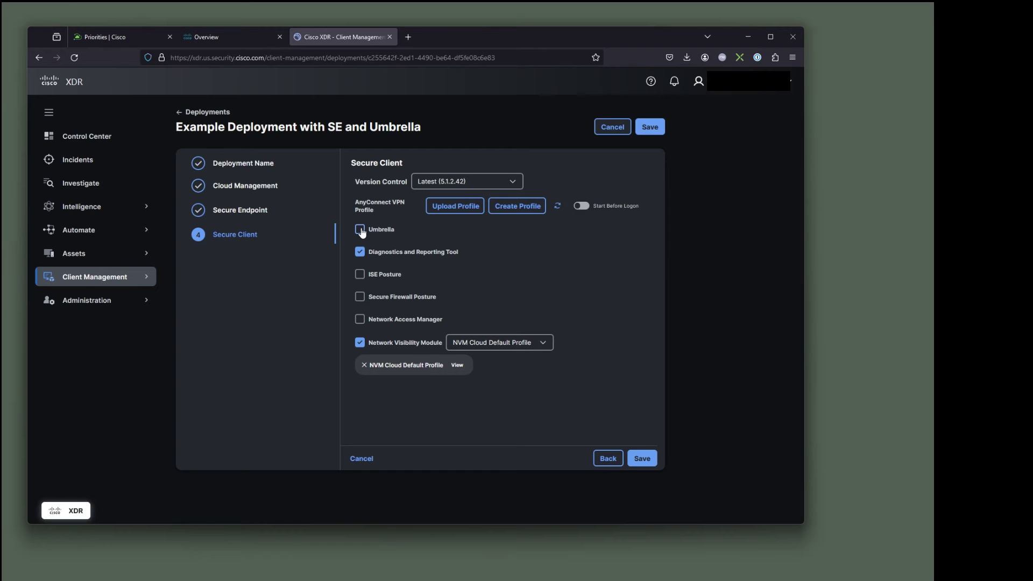
- Enable the Umbrella module with the Umbrella profile, save the deployment, and dismiss the confirmation
{"action": "left_click", "coordinate": [360, 230]}
{"action": "left_click", "coordinate": [453, 237]}
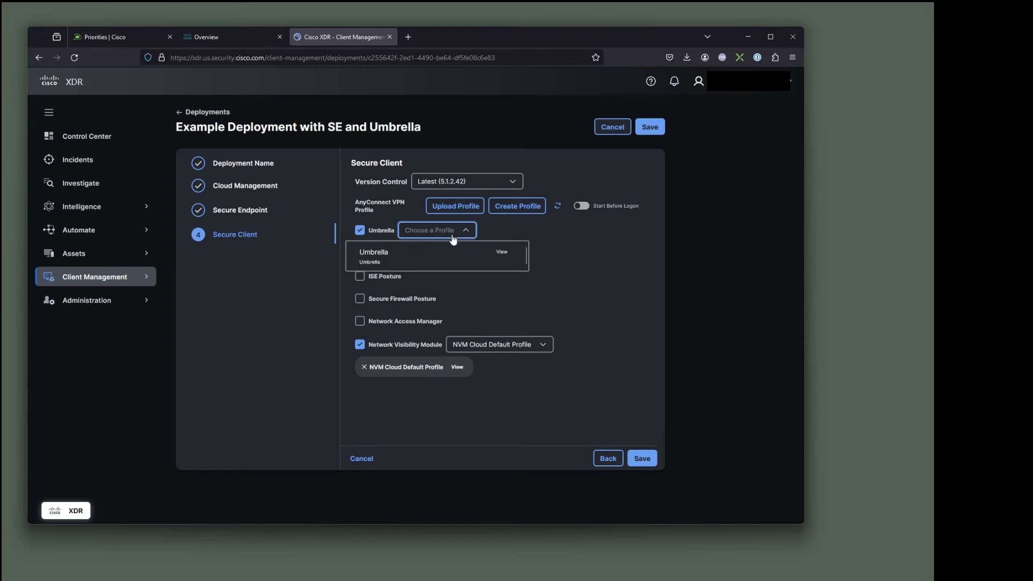
{"action": "left_click", "coordinate": [371, 263]}
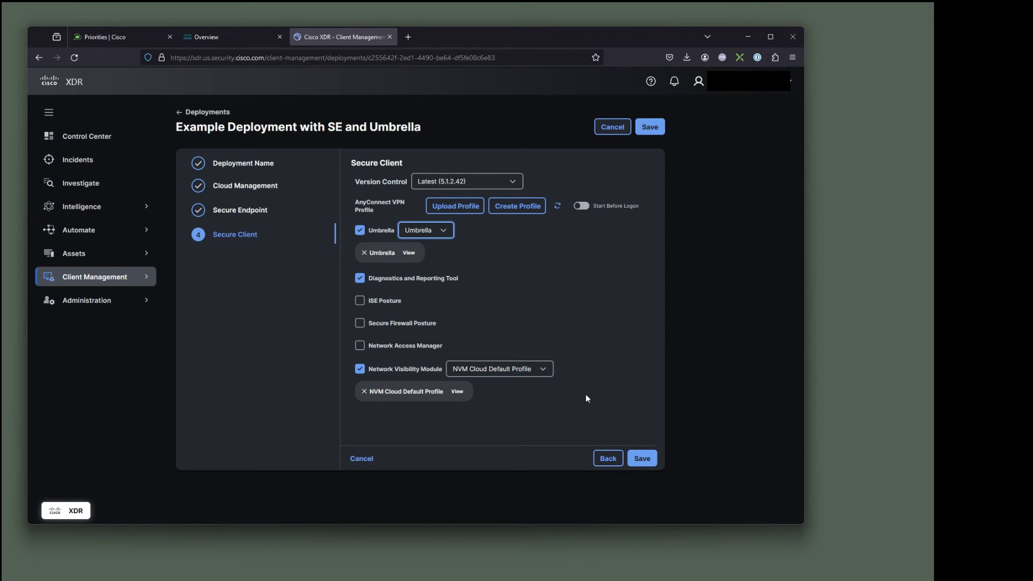
{"action": "left_click", "coordinate": [645, 462]}
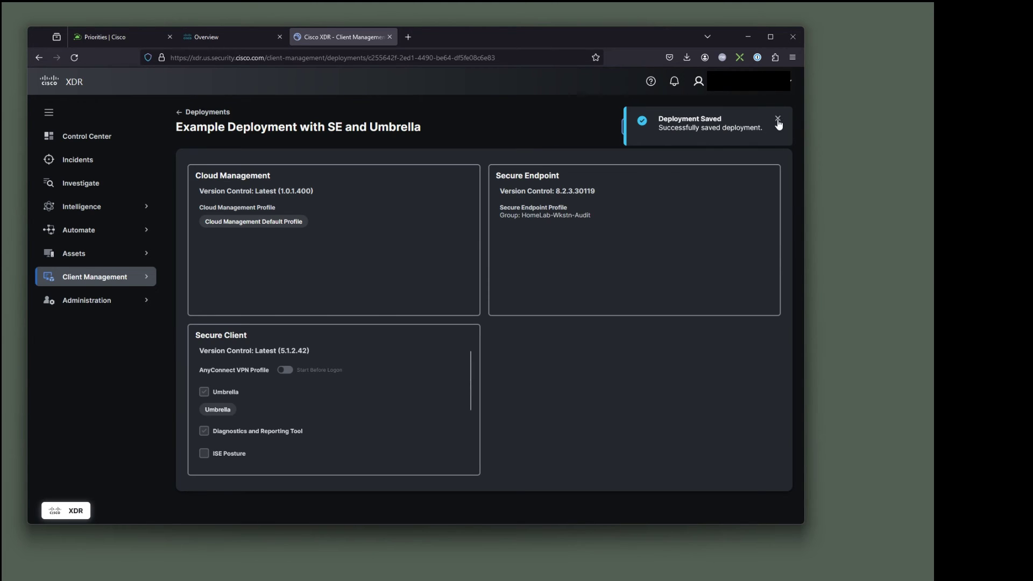
{"action": "left_click", "coordinate": [778, 120]}
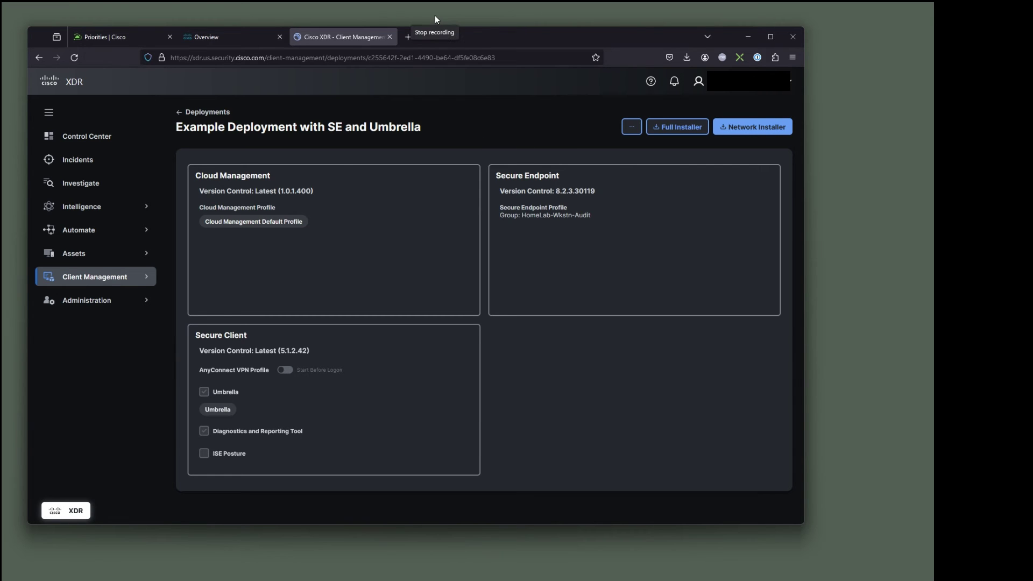
- Return to Client Management > Deployments, where the new deployment shows 3 profiles
{"action": "left_click", "coordinate": [86, 278]}
{"action": "left_click", "coordinate": [215, 161]}
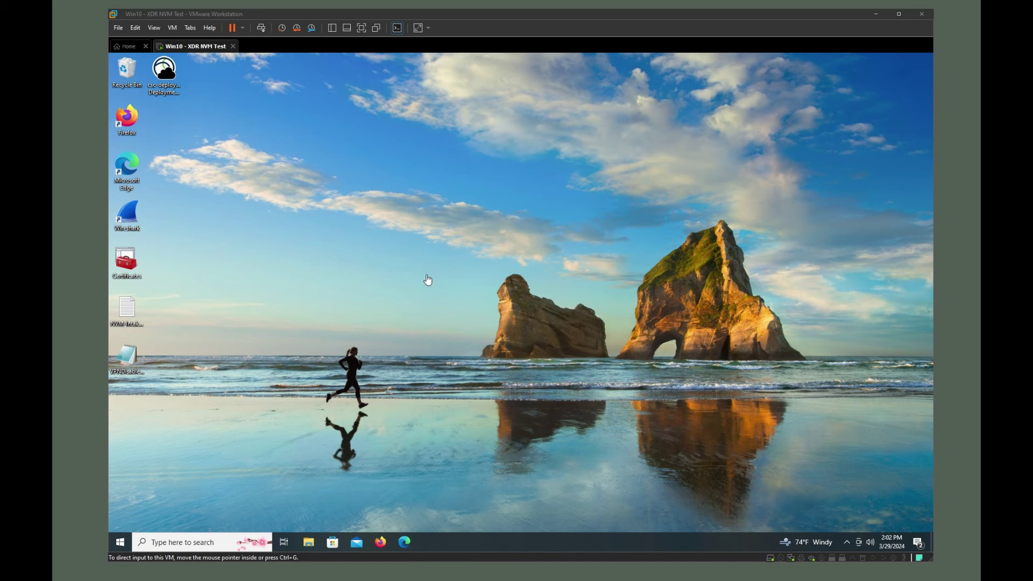
{"action": "left_click", "coordinate": [848, 543]}
{"action": "left_click", "coordinate": [828, 523]}
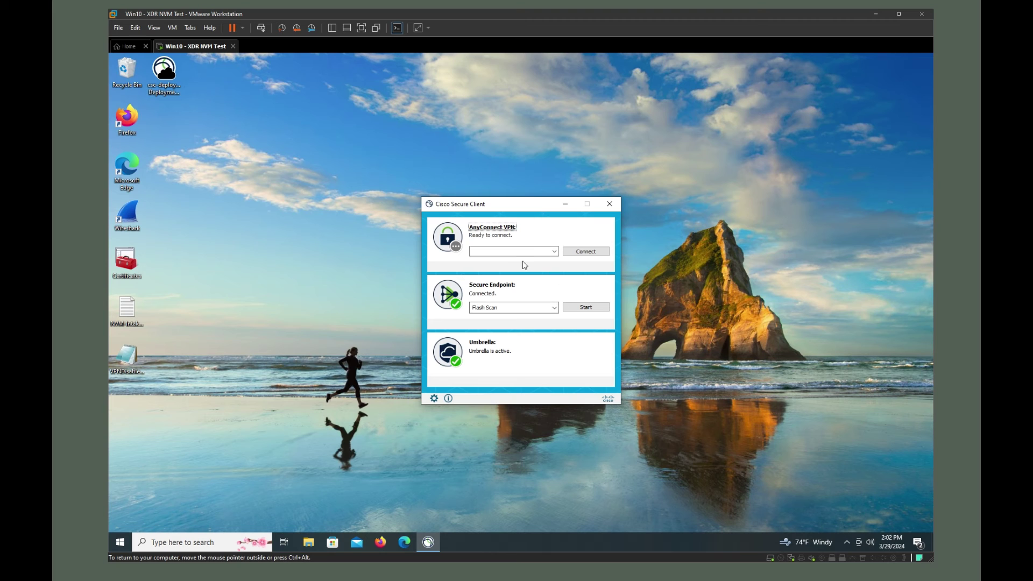
{"action": "left_click", "coordinate": [448, 398]}
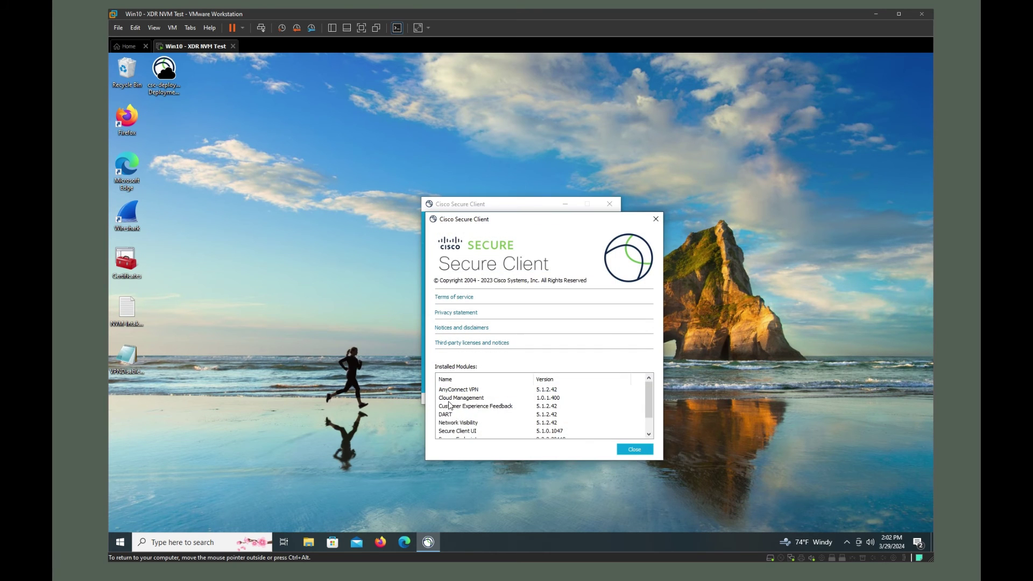
{"action": "left_click", "coordinate": [464, 424]}
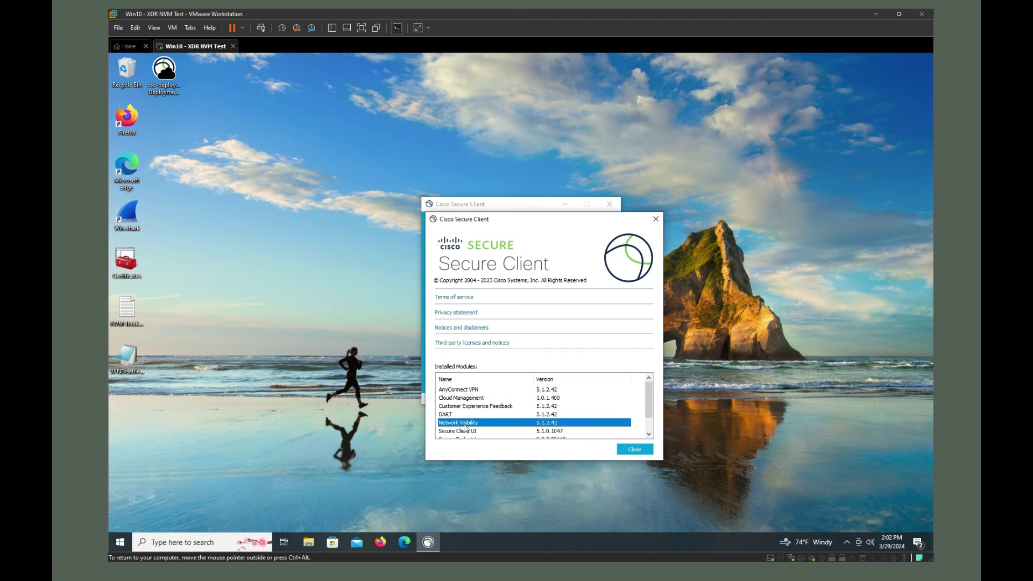
{"action": "left_click", "coordinate": [655, 219]}
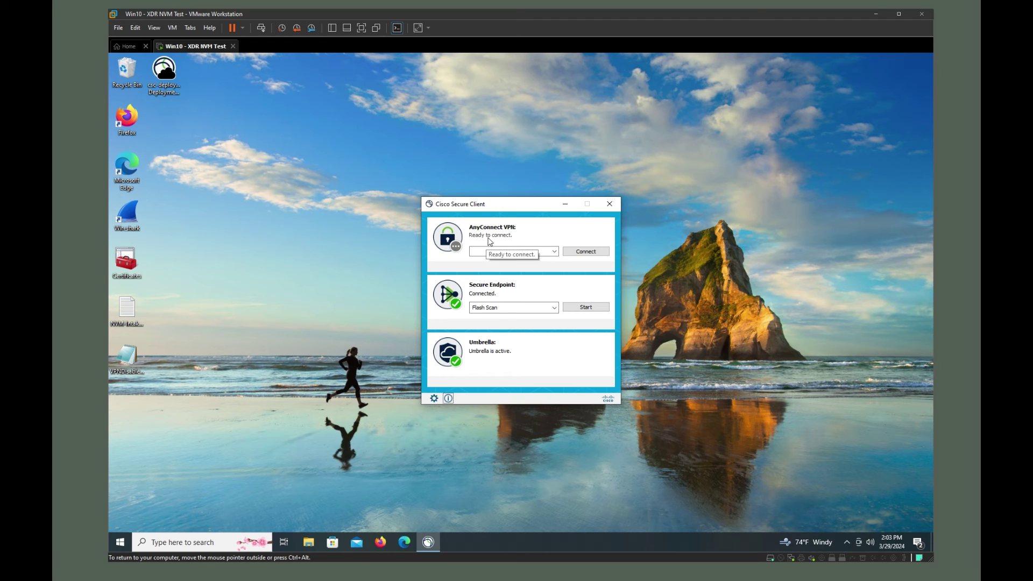
{"action": "left_click", "coordinate": [610, 204]}
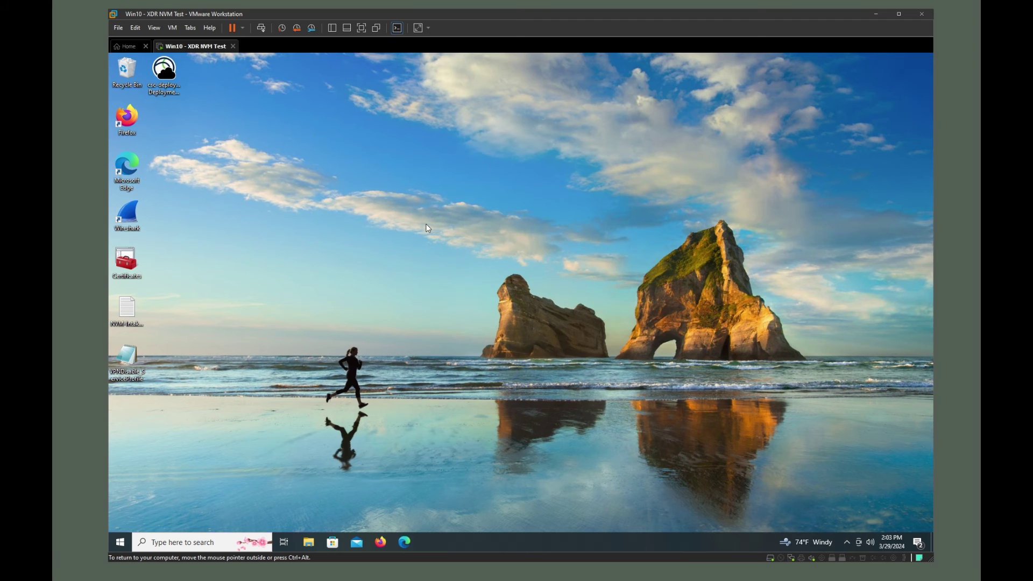
{"action": "double_click", "coordinate": [127, 364]}
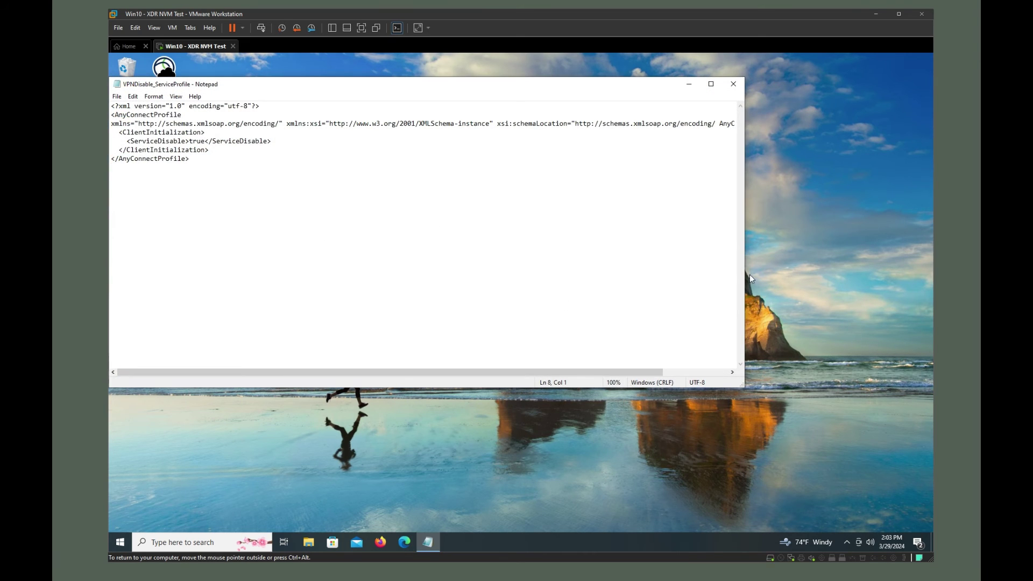
{"action": "left_click_drag", "start_coordinate": [744, 274], "coordinate": [877, 278]}
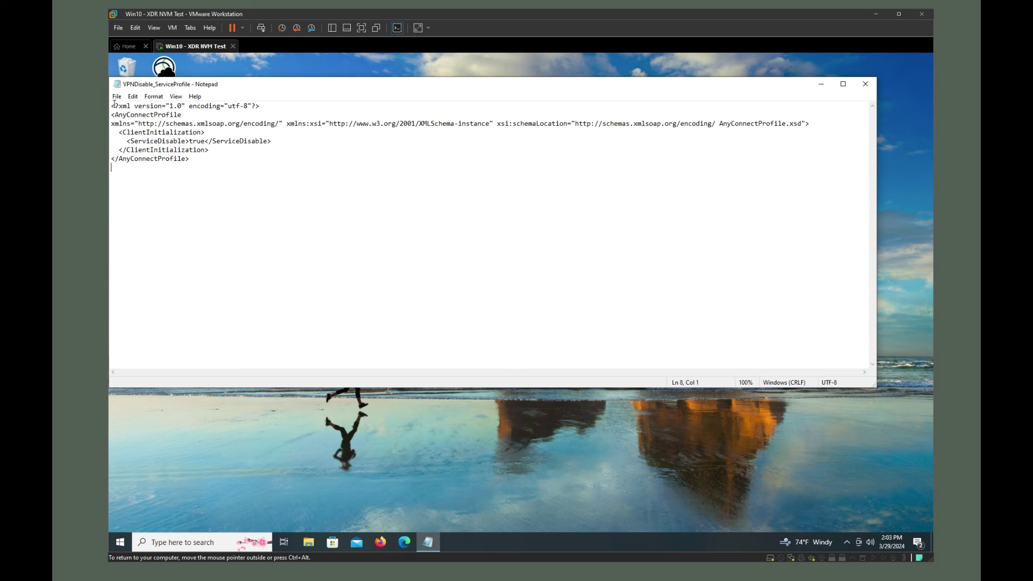
{"action": "left_click_drag", "start_coordinate": [115, 132], "coordinate": [224, 133]}
{"action": "left_click", "coordinate": [172, 145]}
{"action": "left_click", "coordinate": [191, 142]}
{"action": "left_click", "coordinate": [872, 90]}
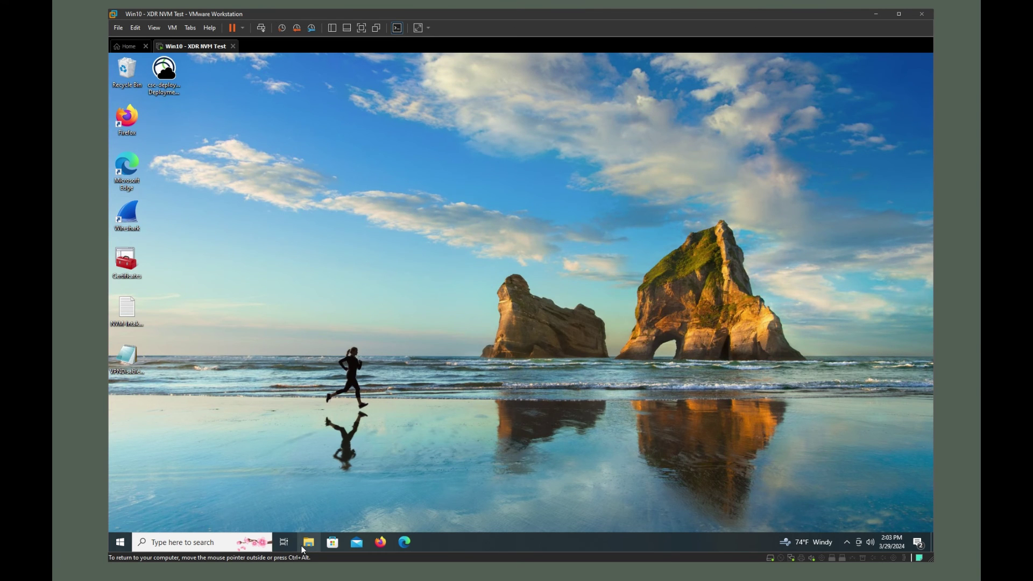
- Browse File Explorer to C:\ProgramData\Cisco\Cisco Secure Client\VPN\Profile
{"action": "left_click", "coordinate": [301, 546]}
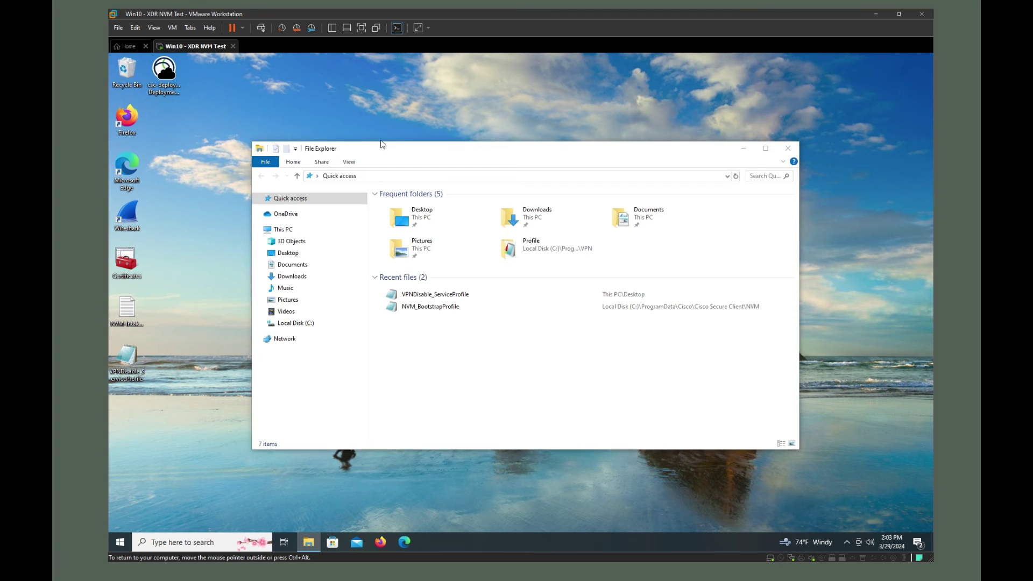
{"action": "left_click_drag", "start_coordinate": [390, 153], "coordinate": [364, 131]}
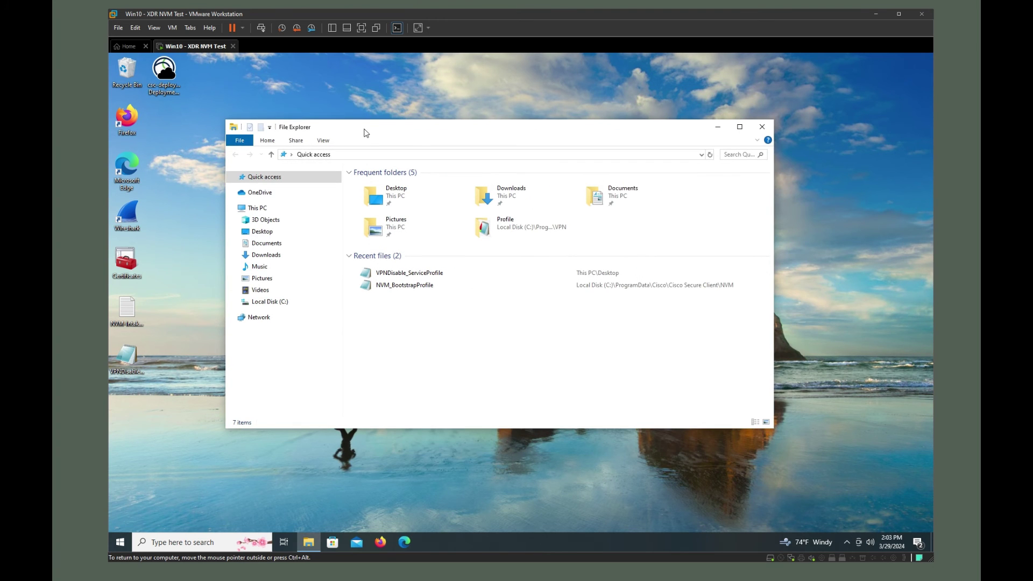
{"action": "left_click", "coordinate": [265, 301]}
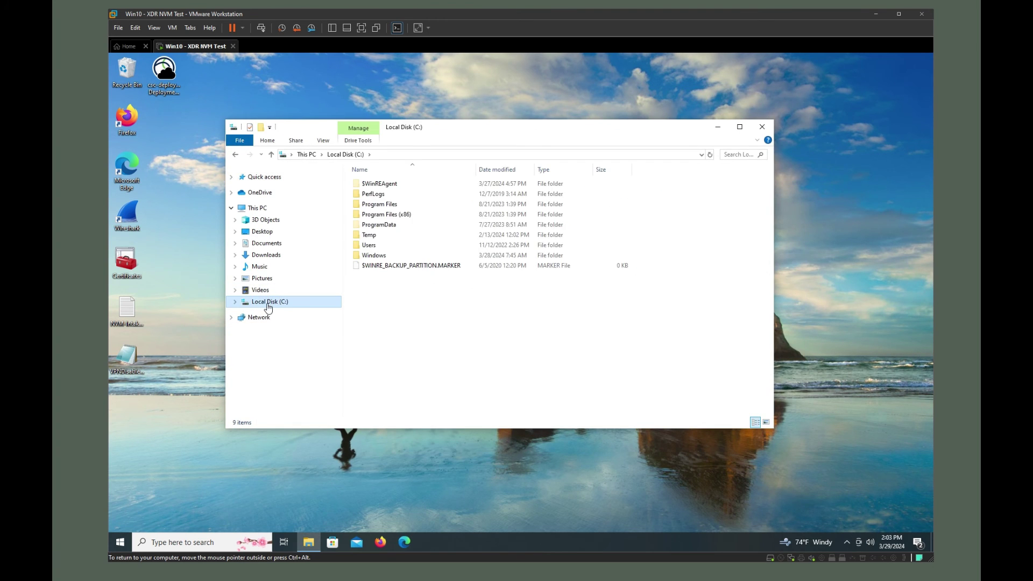
{"action": "double_click", "coordinate": [376, 226]}
{"action": "double_click", "coordinate": [369, 185]}
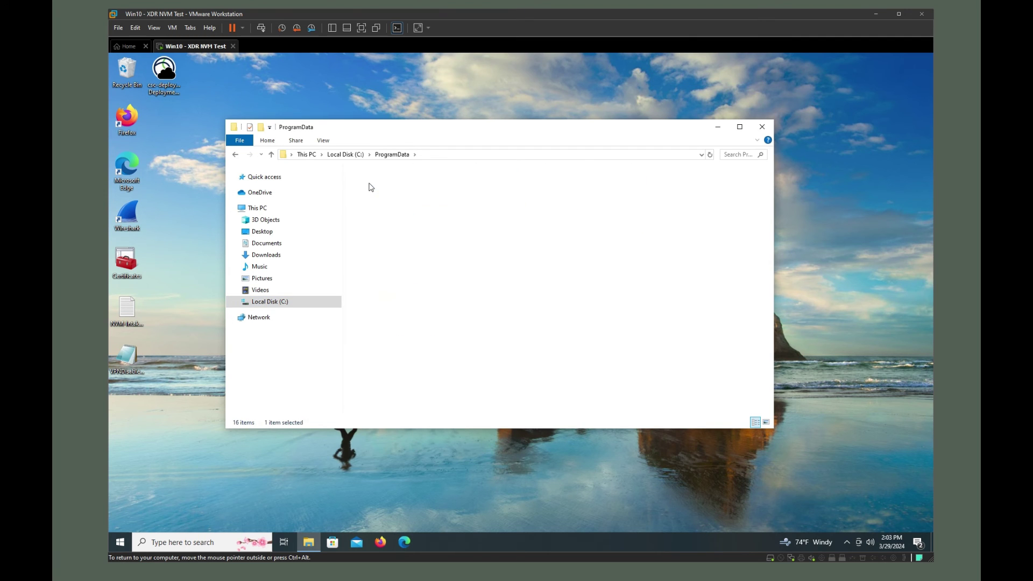
{"action": "left_click", "coordinate": [390, 205]}
{"action": "double_click", "coordinate": [390, 205]}
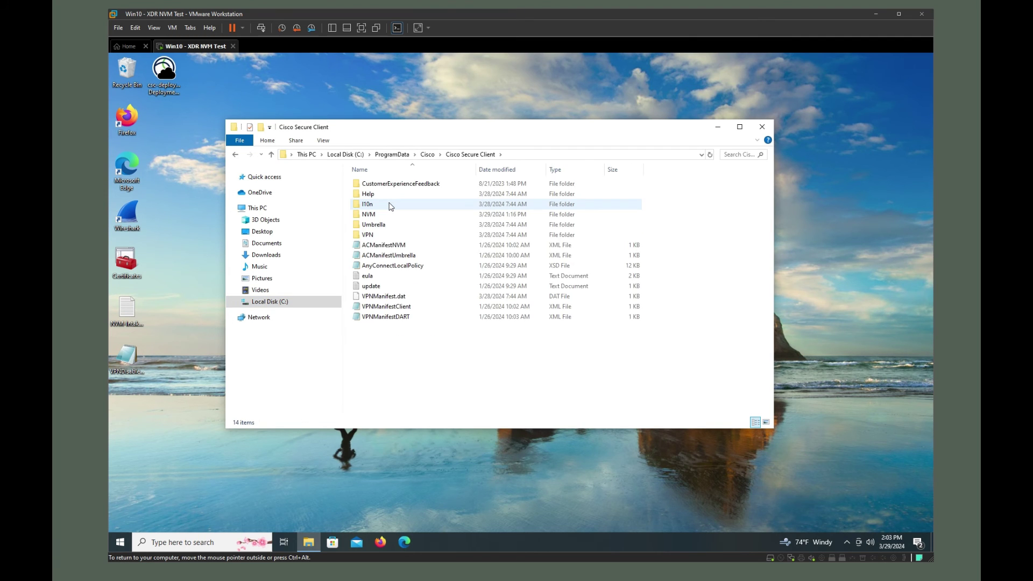
{"action": "double_click", "coordinate": [367, 234]}
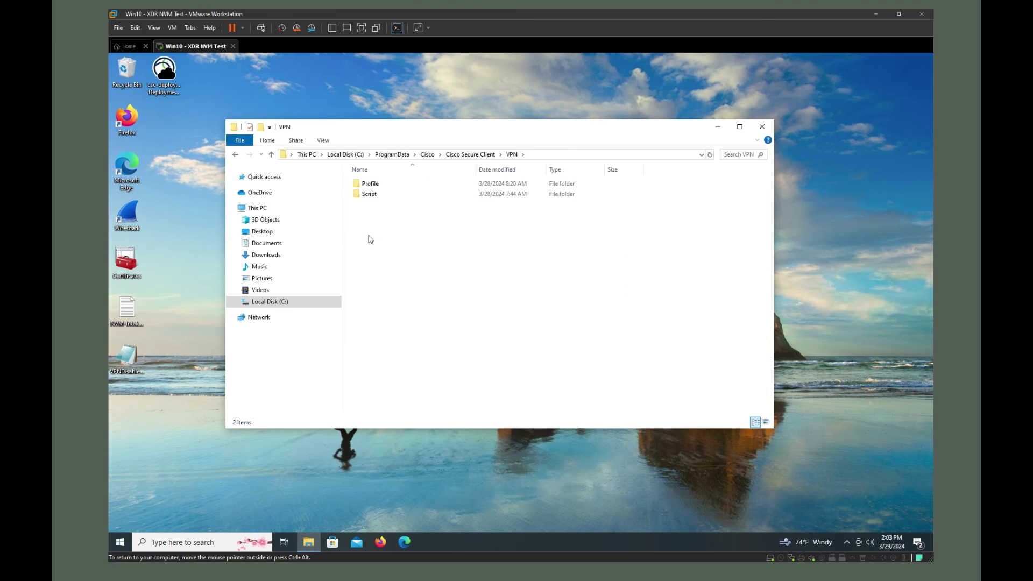
{"action": "left_click", "coordinate": [371, 186]}
{"action": "double_click", "coordinate": [371, 186]}
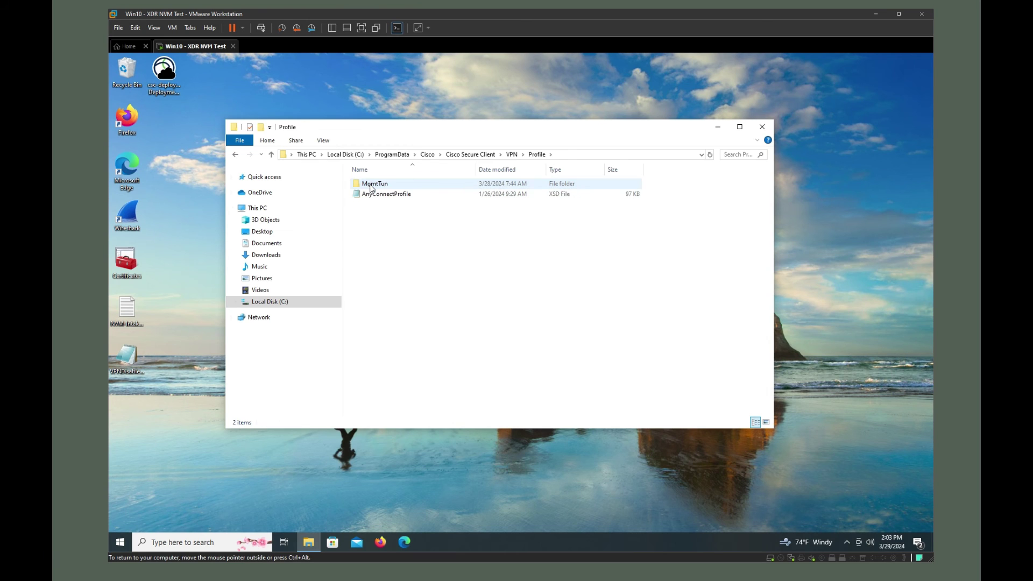
- Move VPNDisable_ServiceProfile from the desktop into the Profile folder, check its contents, then close Explorer
{"action": "left_click", "coordinate": [123, 361]}
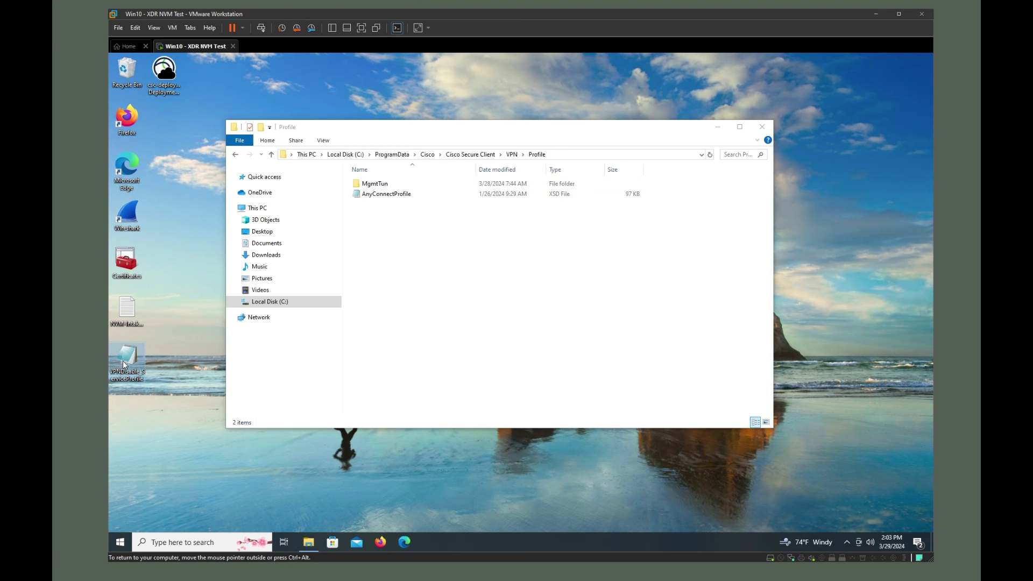
{"action": "left_click_drag", "start_coordinate": [123, 360], "coordinate": [390, 236]}
{"action": "left_click", "coordinate": [298, 232]}
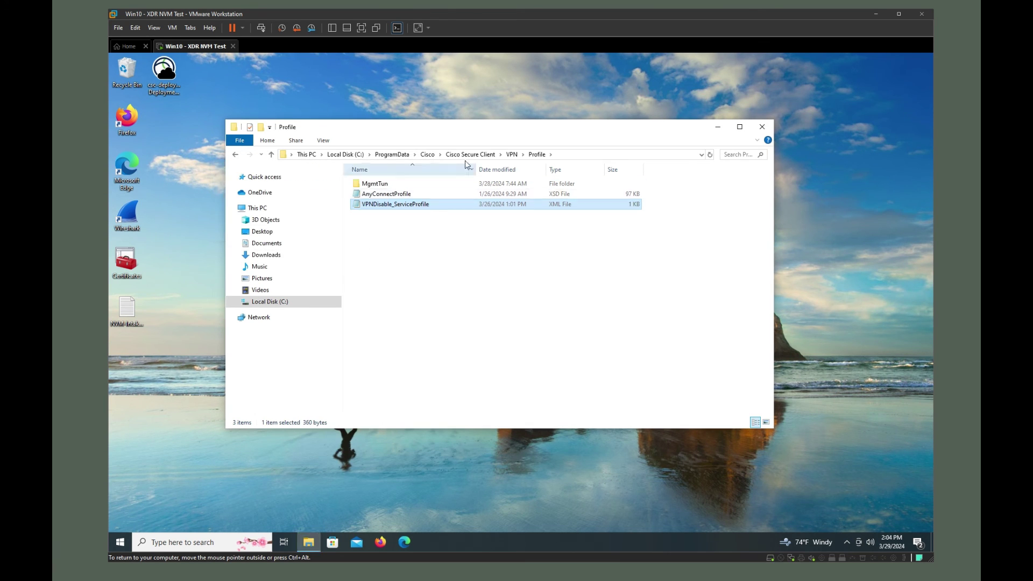
{"action": "left_click_drag", "start_coordinate": [476, 169], "coordinate": [509, 170]}
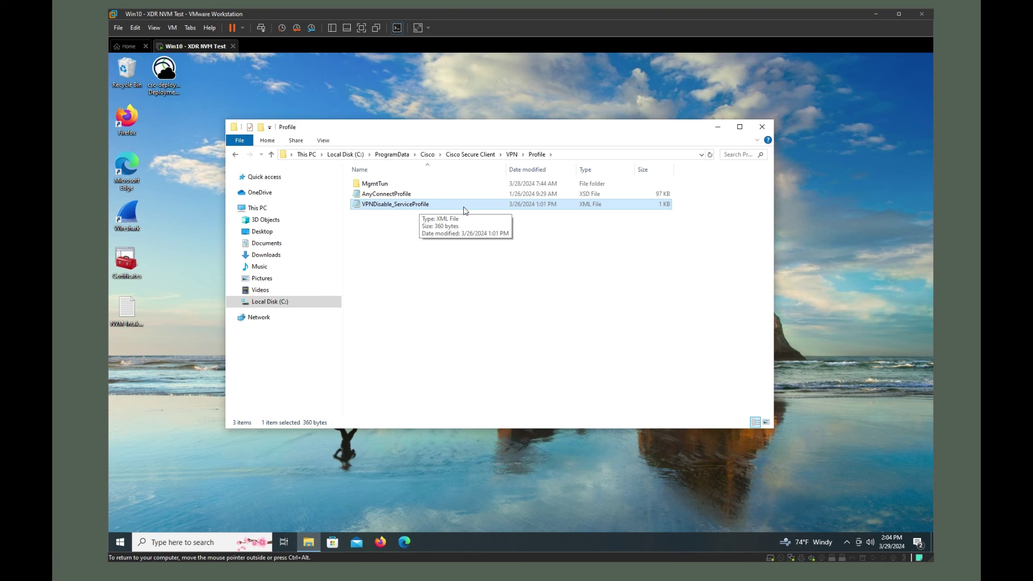
{"action": "double_click", "coordinate": [385, 204]}
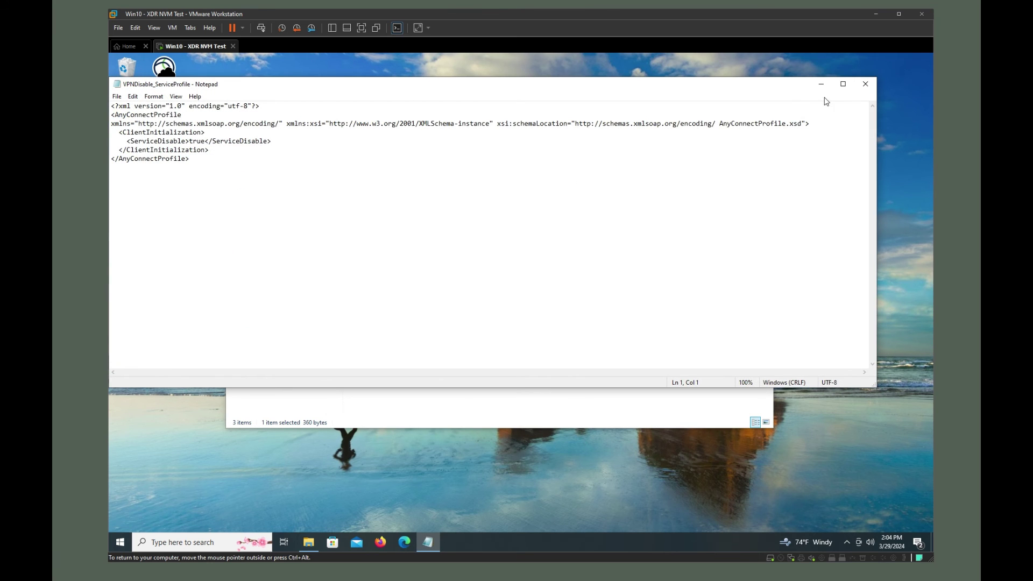
{"action": "left_click", "coordinate": [865, 84]}
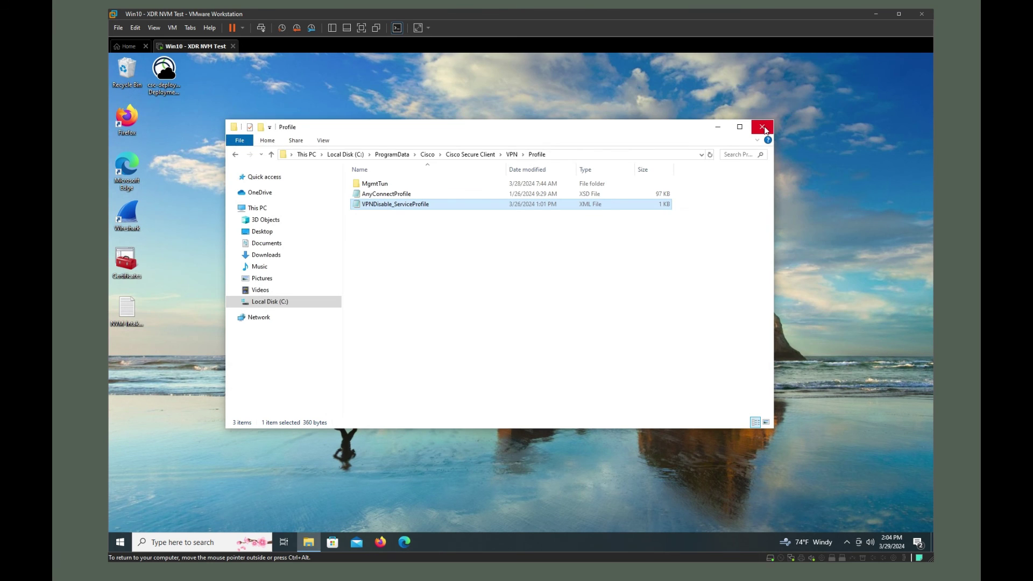
{"action": "left_click", "coordinate": [765, 130]}
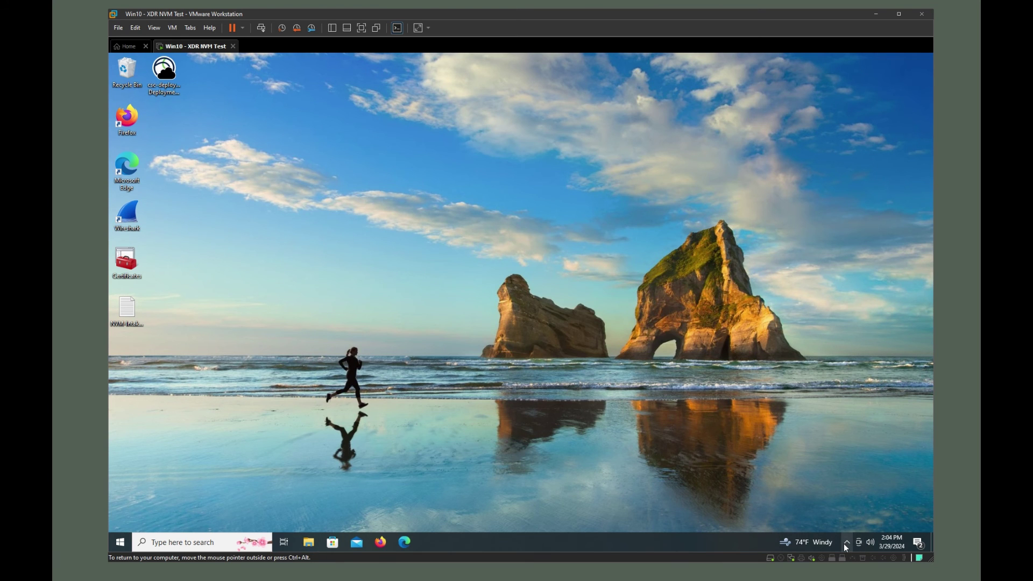
- Quit Cisco Secure Client from its notification-area icon
{"action": "left_click", "coordinate": [844, 542]}
{"action": "left_click", "coordinate": [827, 522]}
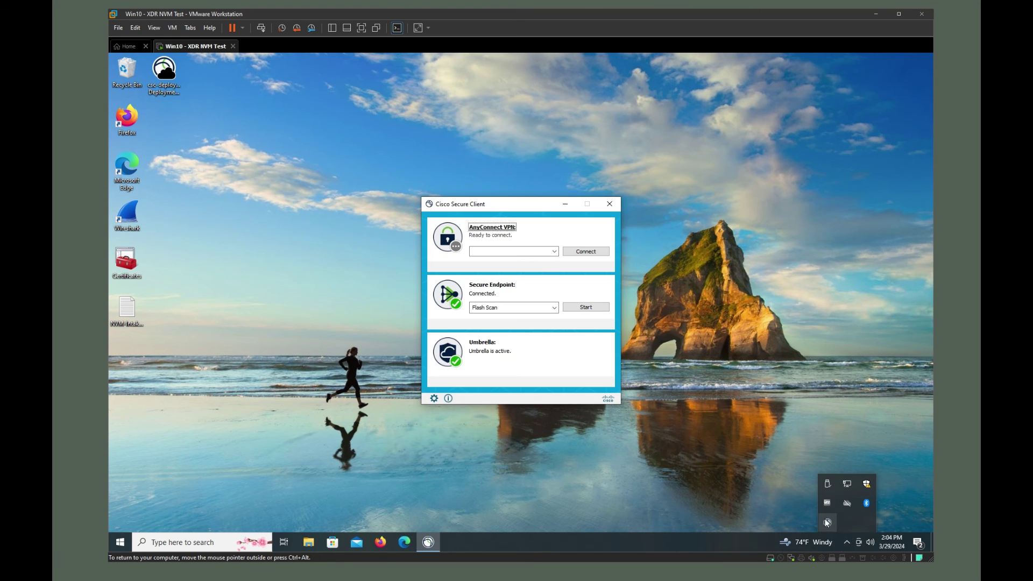
{"action": "right_click", "coordinate": [827, 522]}
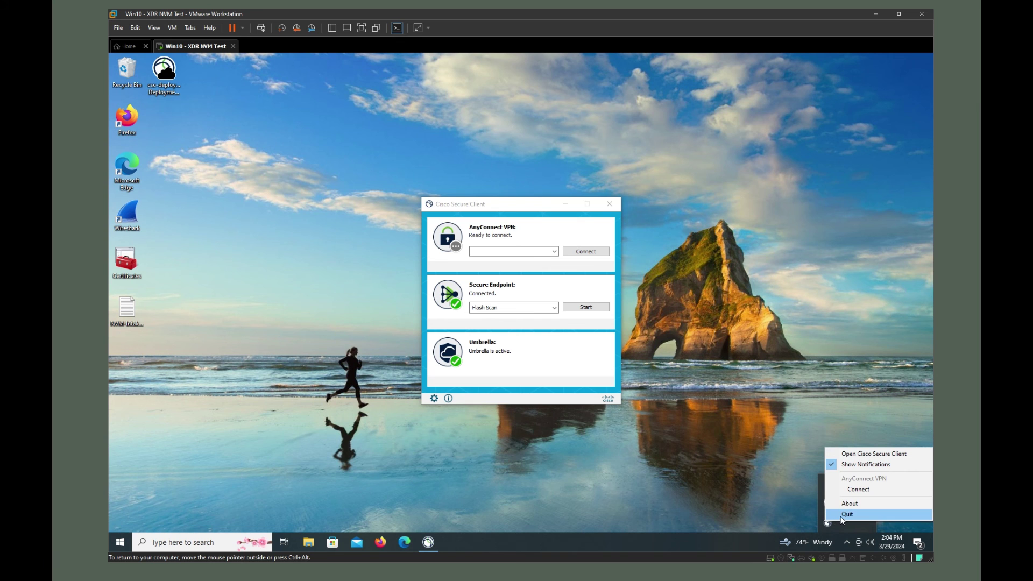
{"action": "left_click", "coordinate": [842, 515]}
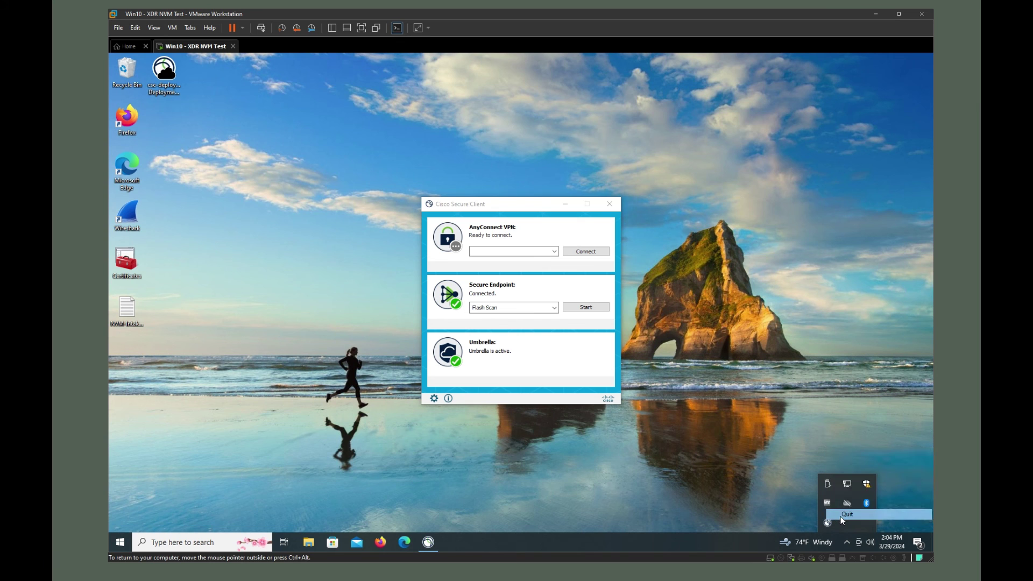
- Relaunch Cisco Secure Client from Start > Cisco, review its About modules, then close it
{"action": "left_click", "coordinate": [121, 541]}
{"action": "scroll", "coordinate": [173, 422], "scroll_direction": "down", "scroll_amount": 3}
{"action": "scroll", "coordinate": [173, 423], "scroll_direction": "down", "scroll_amount": 3}
{"action": "left_click", "coordinate": [151, 350]}
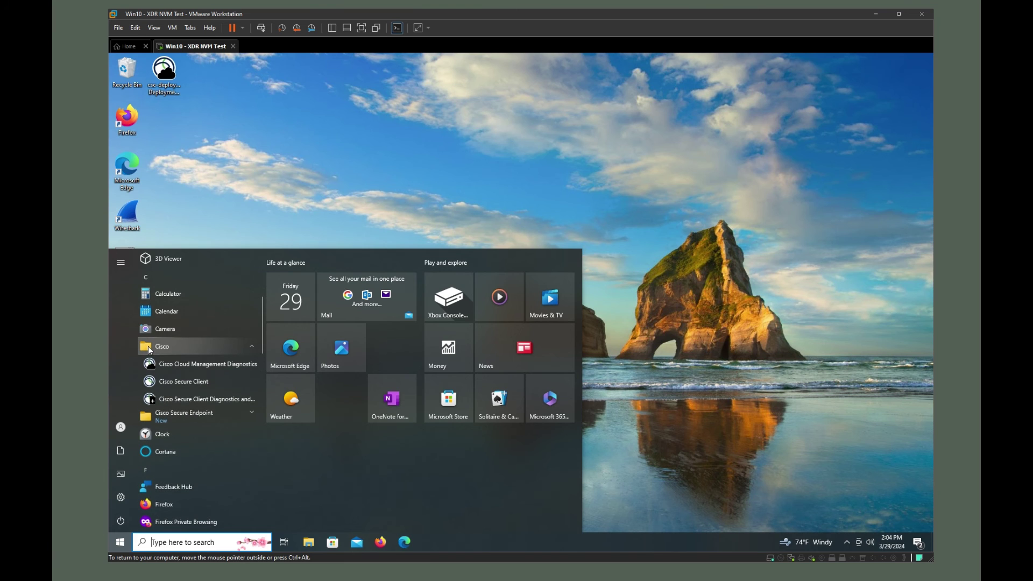
{"action": "left_click", "coordinate": [186, 383]}
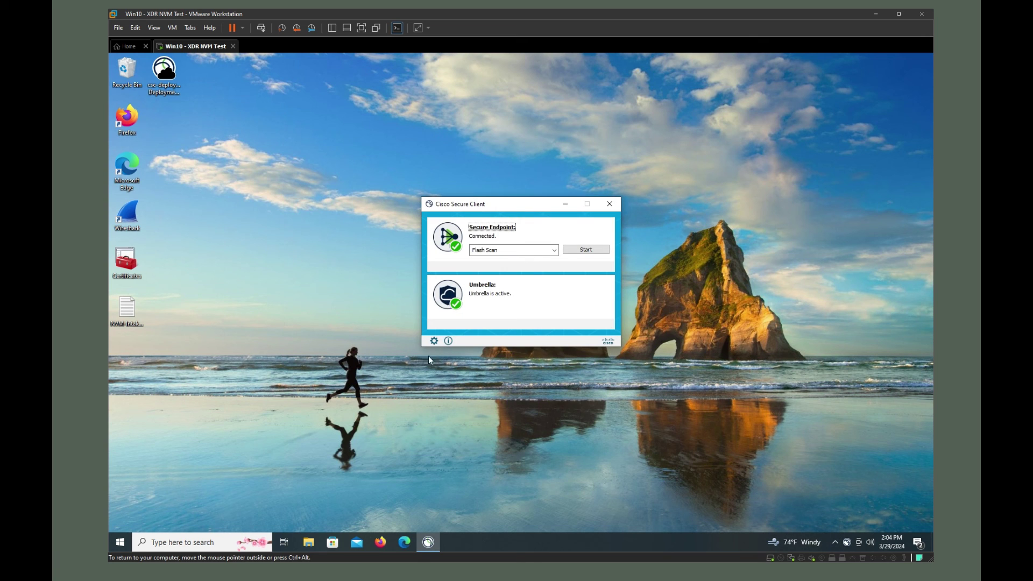
{"action": "left_click", "coordinate": [448, 340]}
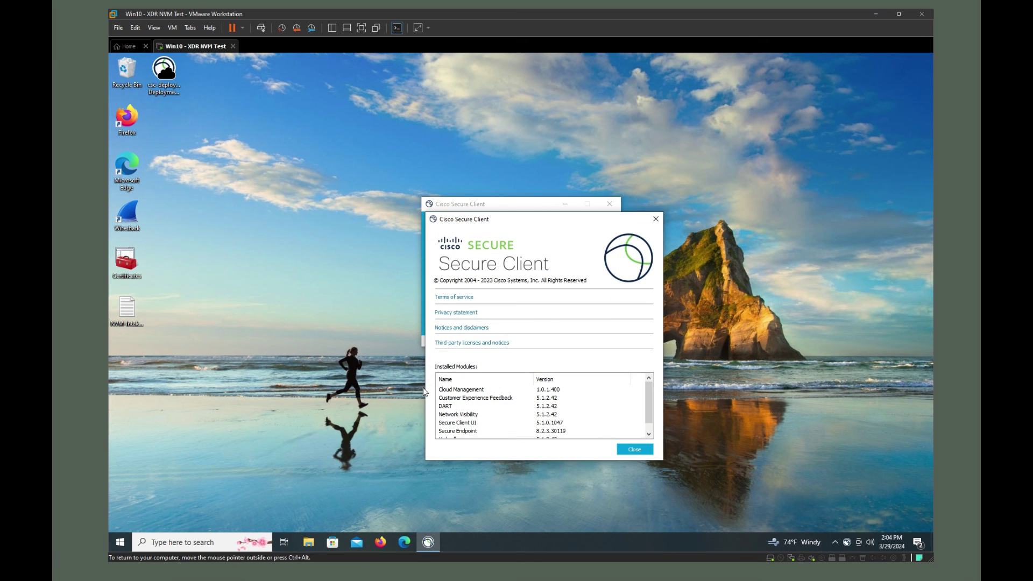
{"action": "scroll", "coordinate": [484, 404], "scroll_direction": "down", "scroll_amount": 1}
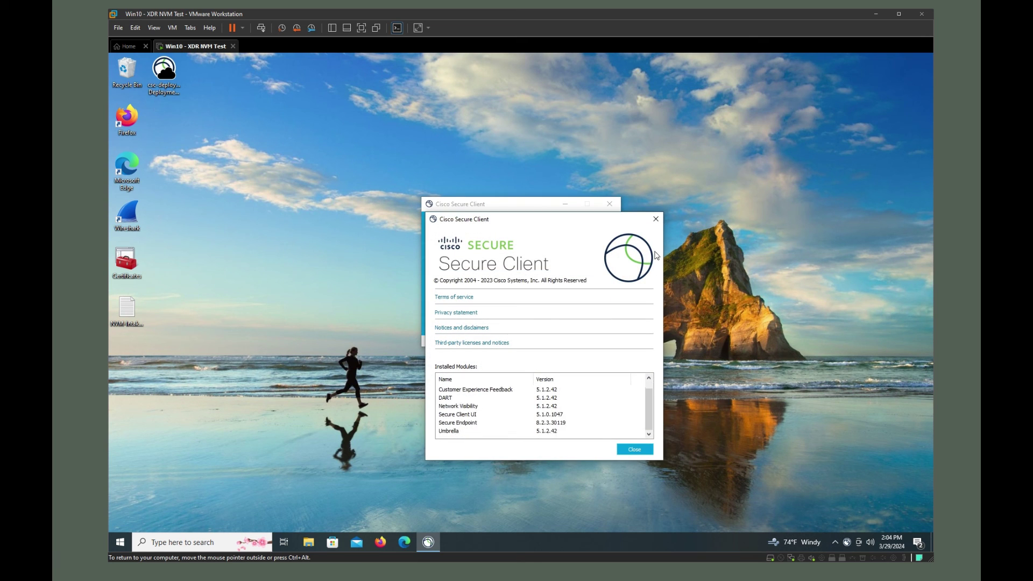
{"action": "left_click", "coordinate": [656, 218]}
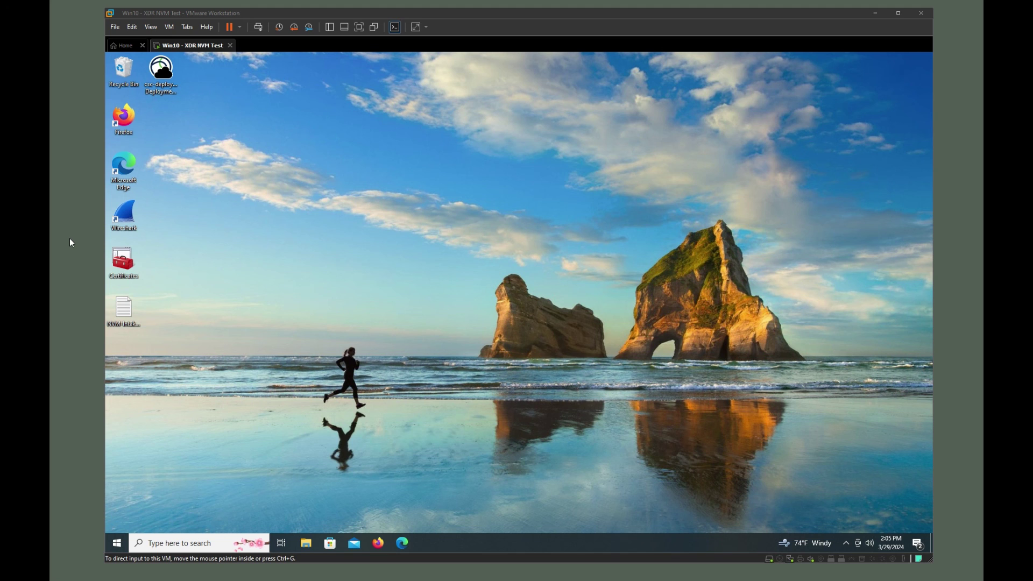
- Open Cisco Secure Client, then browse File Explorer to C:\ProgramData\Cisco\Cisco Secure Client\VPN\Profile
{"action": "left_click", "coordinate": [847, 542]}
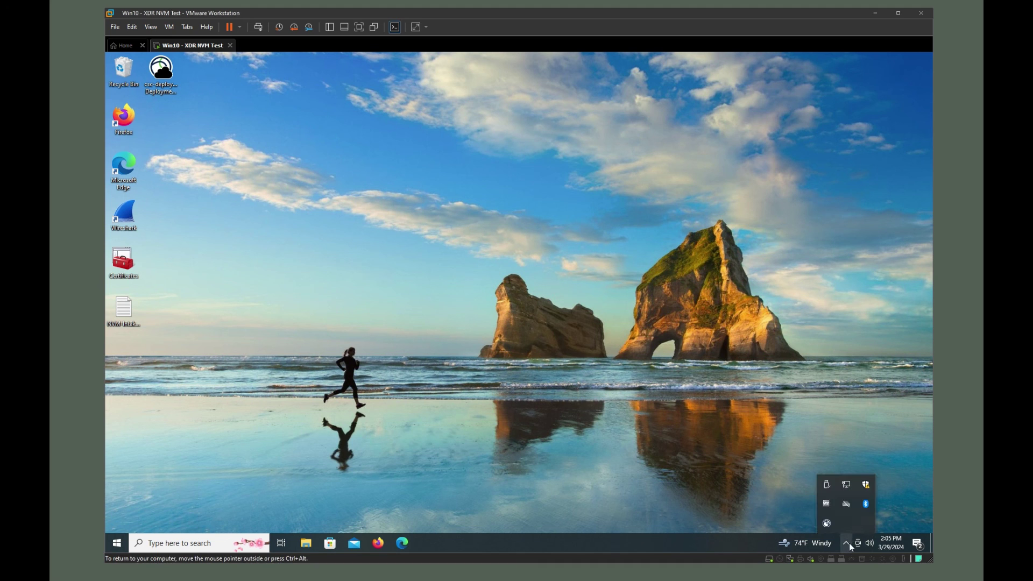
{"action": "left_click", "coordinate": [831, 527]}
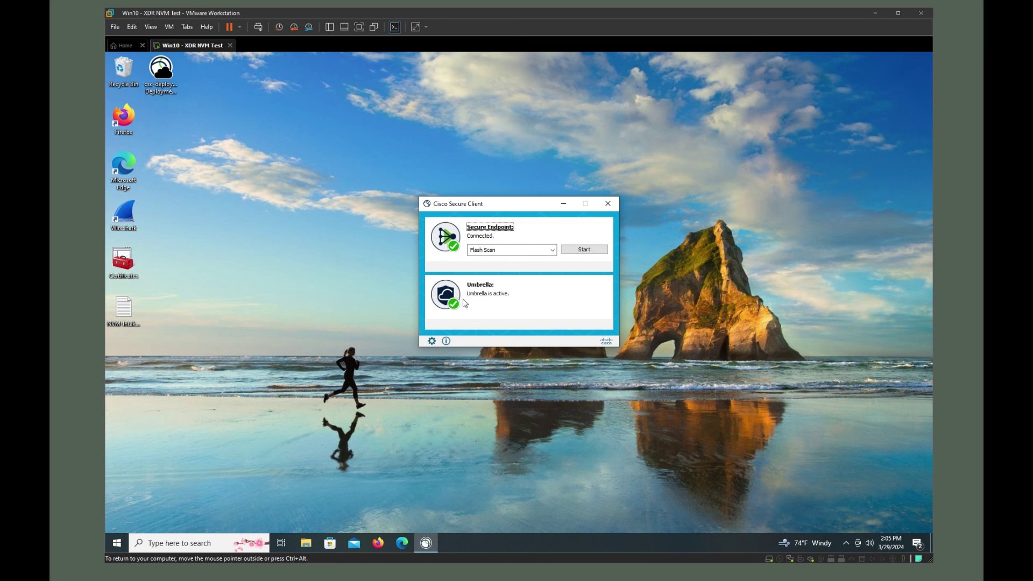
{"action": "left_click", "coordinate": [316, 339]}
{"action": "left_click", "coordinate": [306, 544]}
{"action": "left_click", "coordinate": [273, 317]}
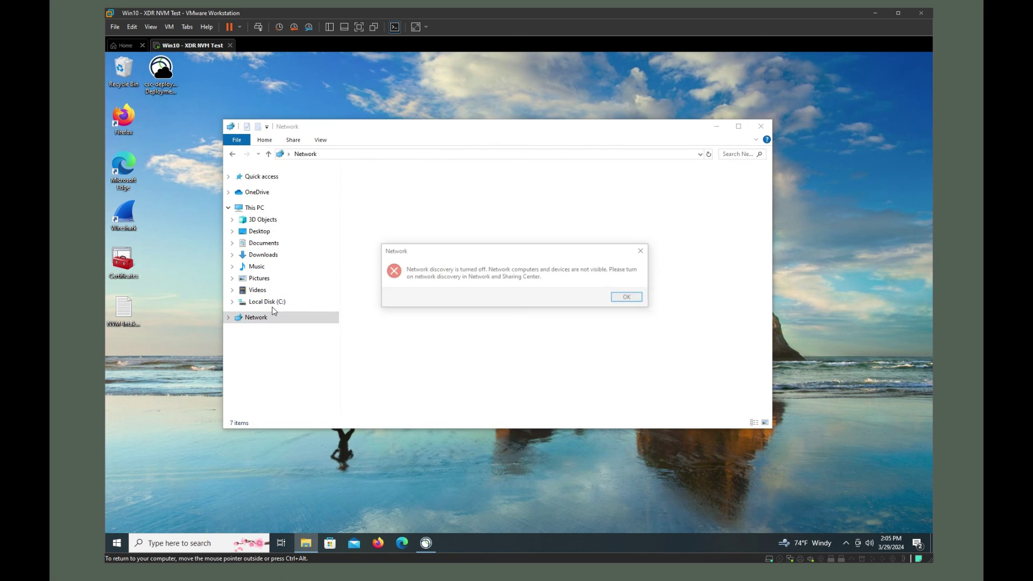
{"action": "left_click", "coordinate": [628, 296]}
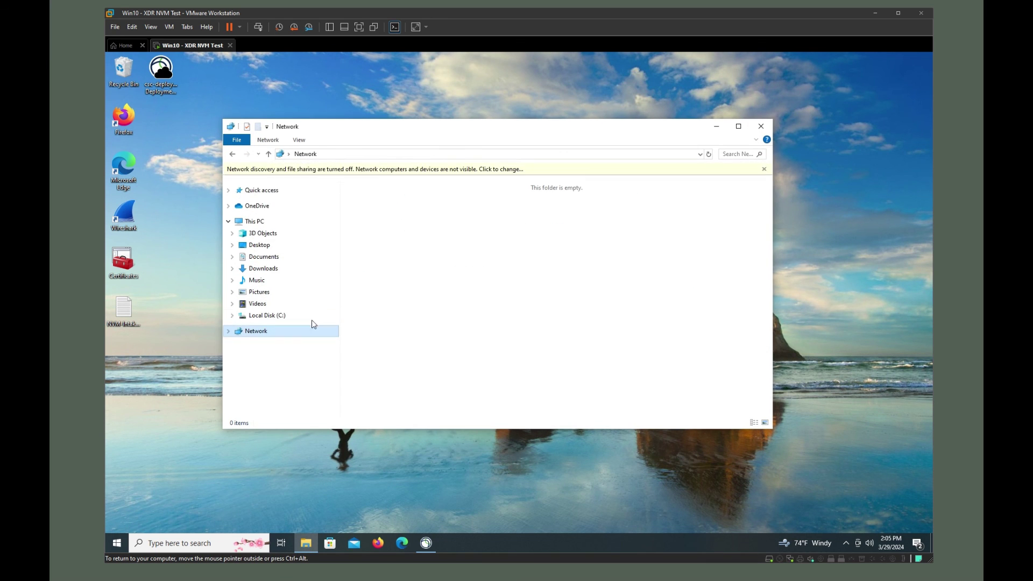
{"action": "left_click", "coordinate": [268, 316]}
{"action": "double_click", "coordinate": [387, 224]}
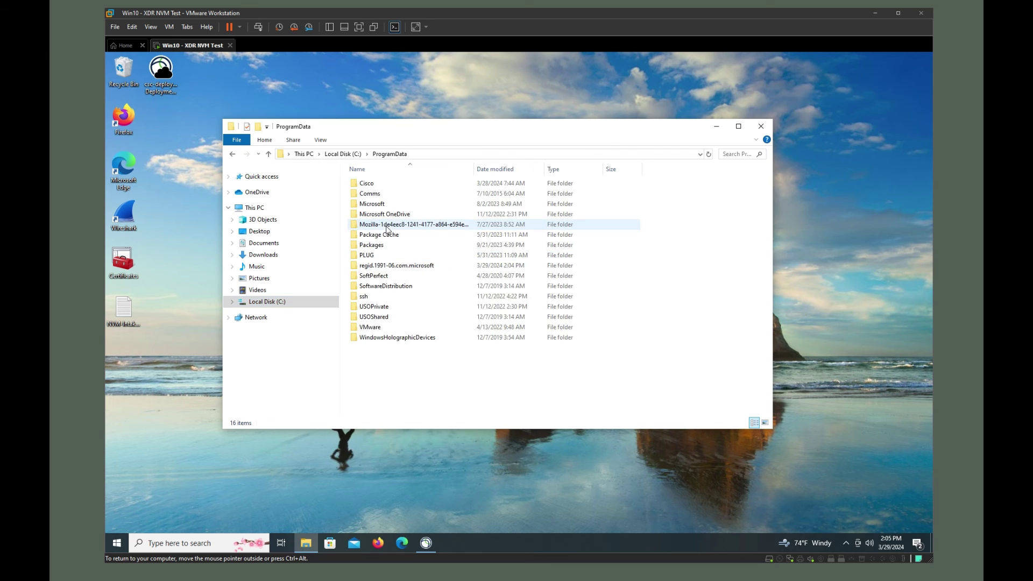
{"action": "double_click", "coordinate": [380, 184]}
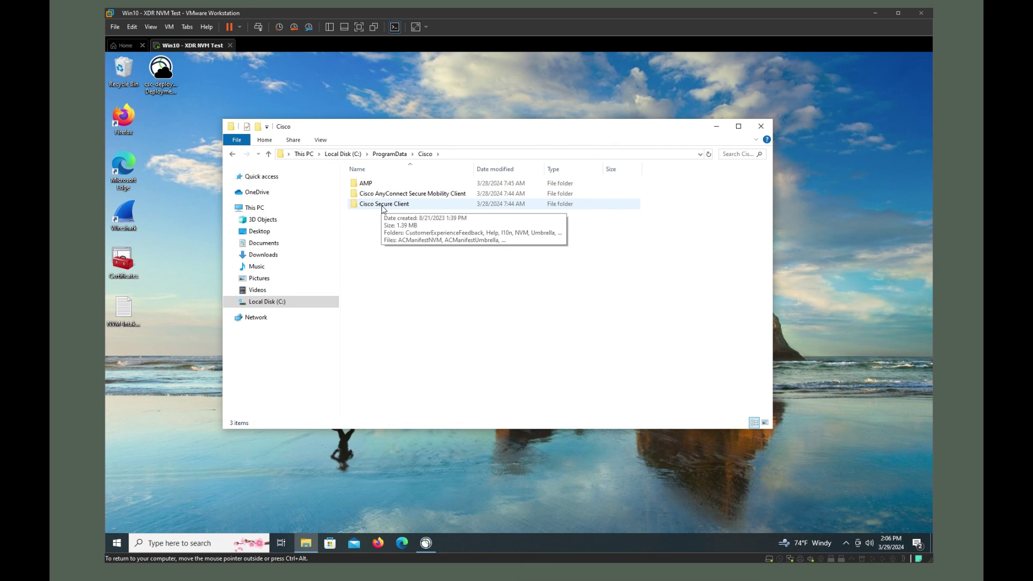
{"action": "double_click", "coordinate": [382, 204]}
{"action": "double_click", "coordinate": [363, 235]}
{"action": "double_click", "coordinate": [370, 183]}
- Move VPNDisable_ServiceProfile out to the desktop, approving the administrator prompt
{"action": "left_click", "coordinate": [382, 205]}
{"action": "left_click_drag", "start_coordinate": [383, 209], "coordinate": [162, 418]}
{"action": "left_click", "coordinate": [180, 427]}
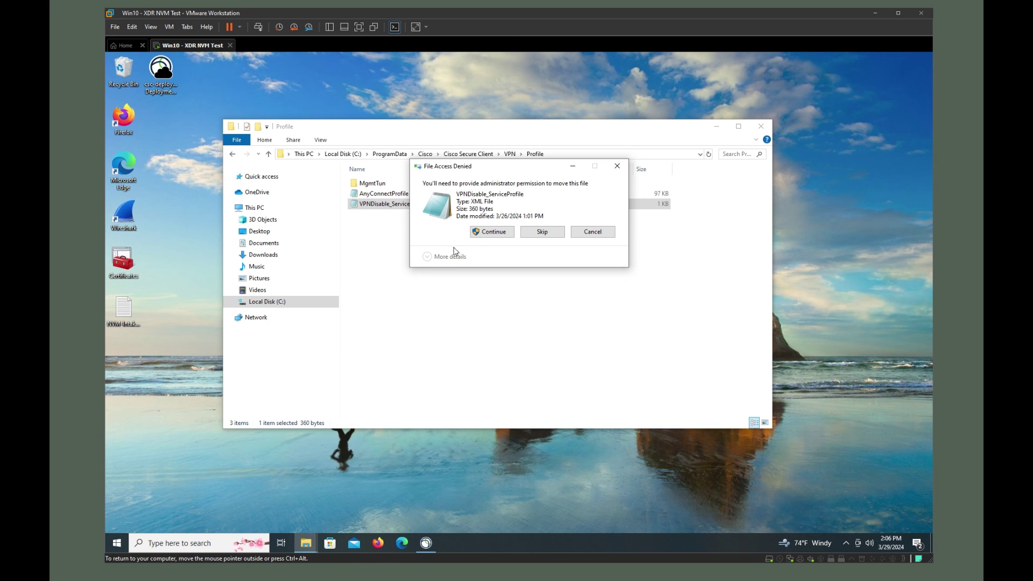
{"action": "left_click", "coordinate": [491, 233]}
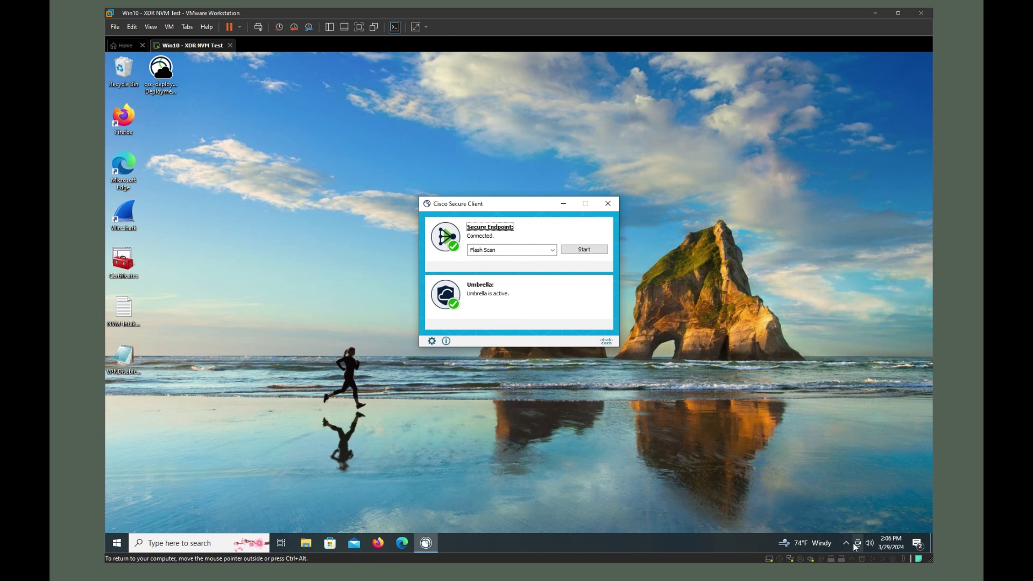
- Quit Cisco Secure Client from the tray and relaunch it from Start > Cisco
{"action": "left_click", "coordinate": [847, 542]}
{"action": "right_click", "coordinate": [825, 528]}
{"action": "left_click", "coordinate": [846, 524]}
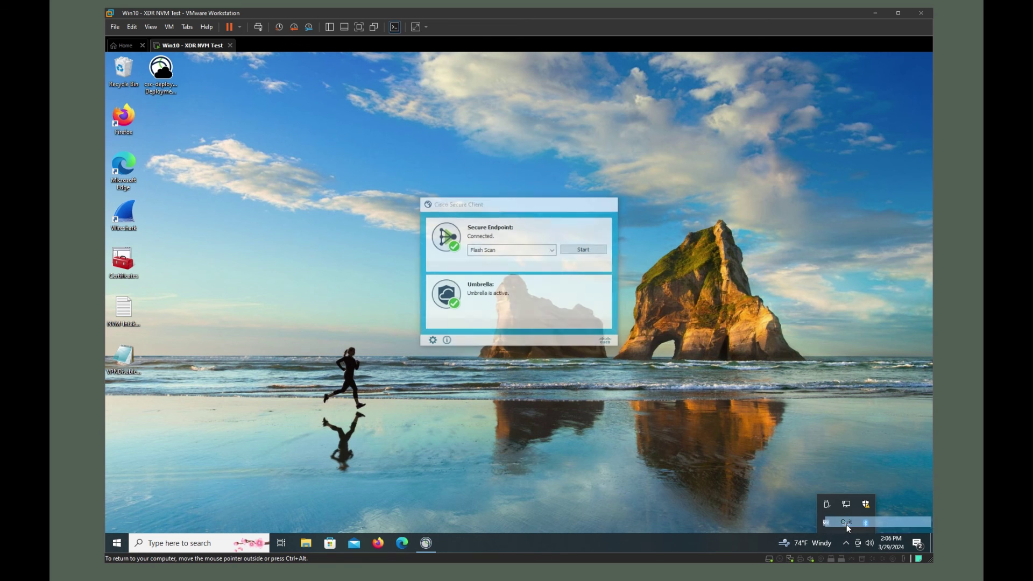
{"action": "left_click", "coordinate": [118, 541]}
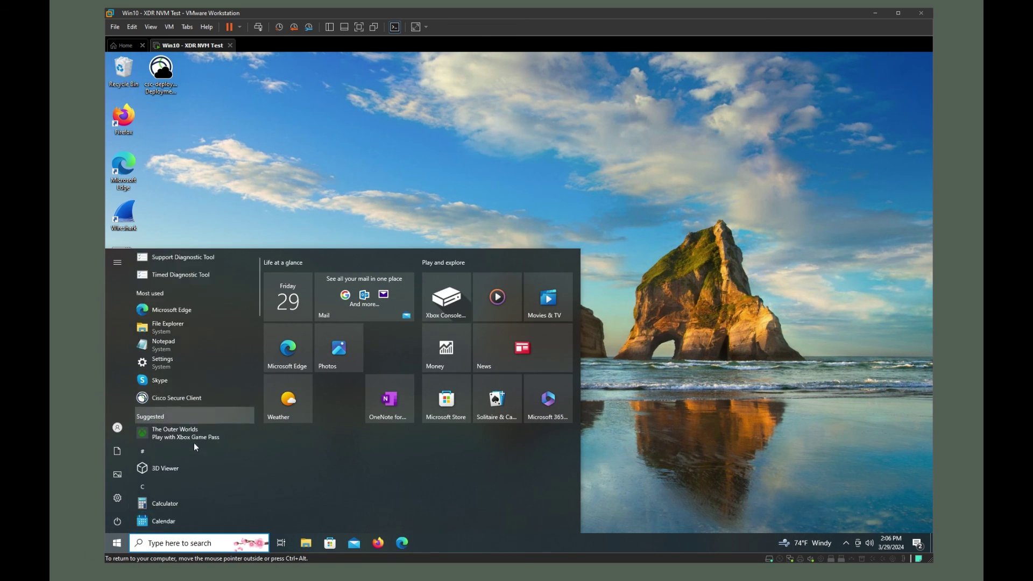
{"action": "scroll", "coordinate": [195, 442], "scroll_direction": "down", "scroll_amount": 2}
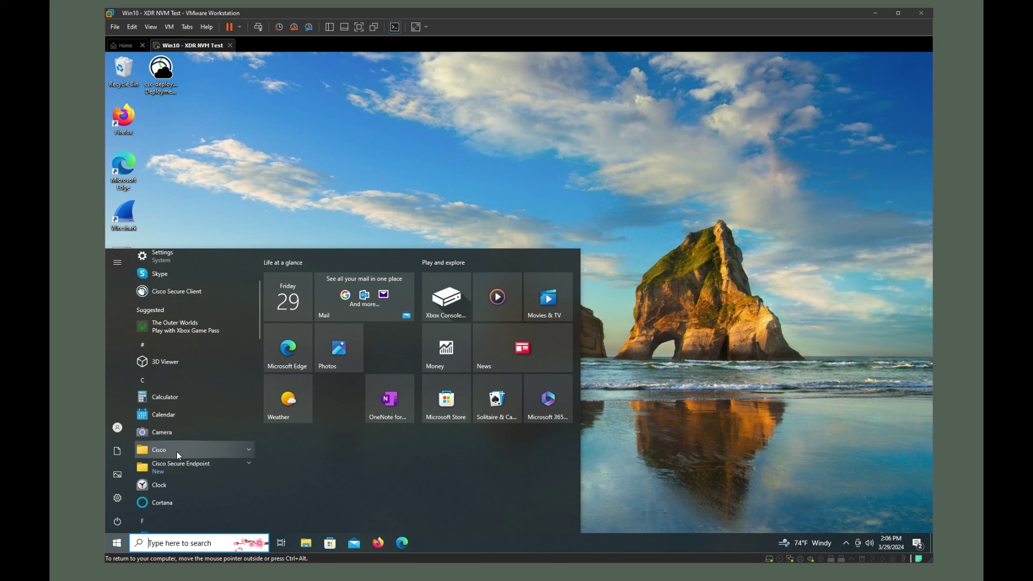
{"action": "left_click", "coordinate": [179, 455]}
{"action": "left_click", "coordinate": [198, 482]}
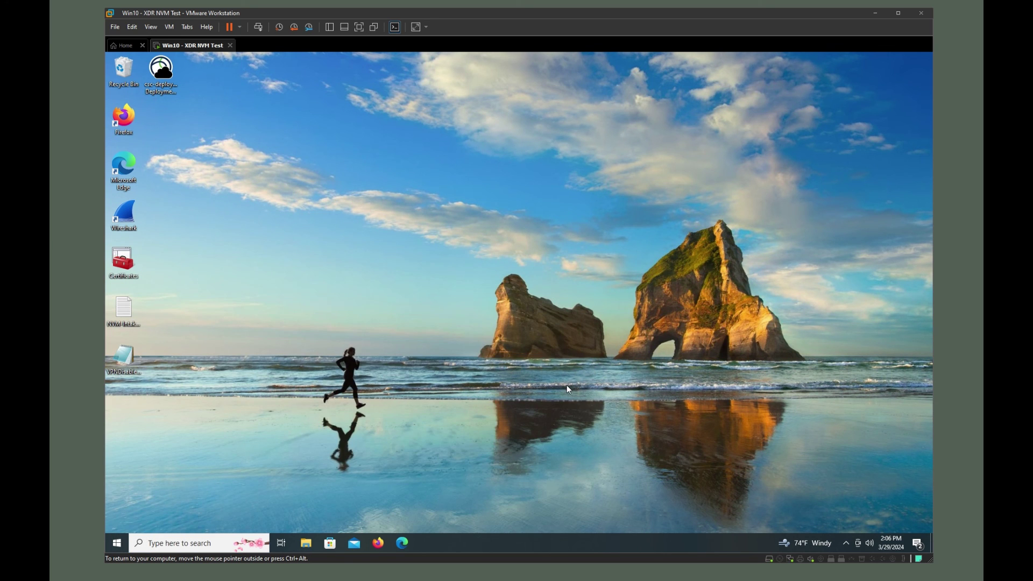